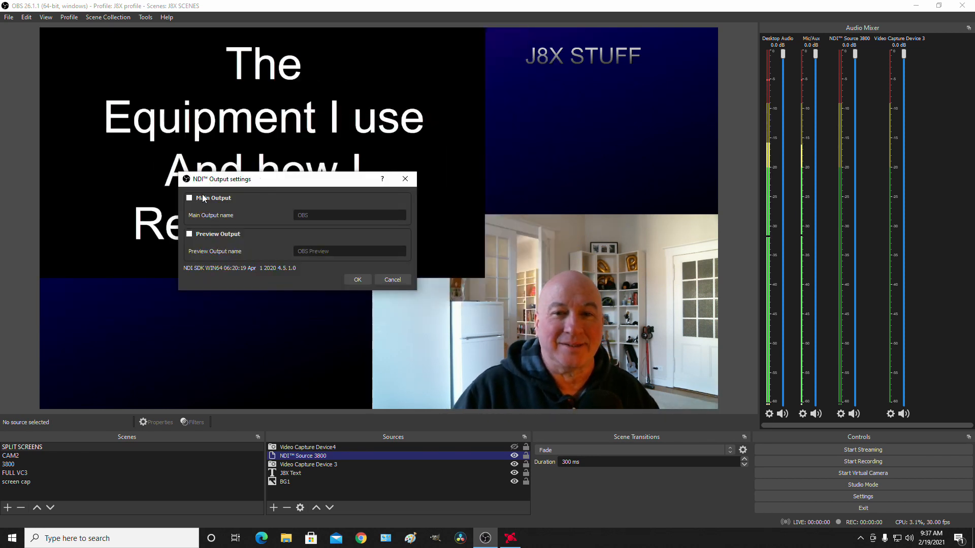
- Dismiss the NDI output settings and examine the available streaming services in the Stream settings
click(389, 281)
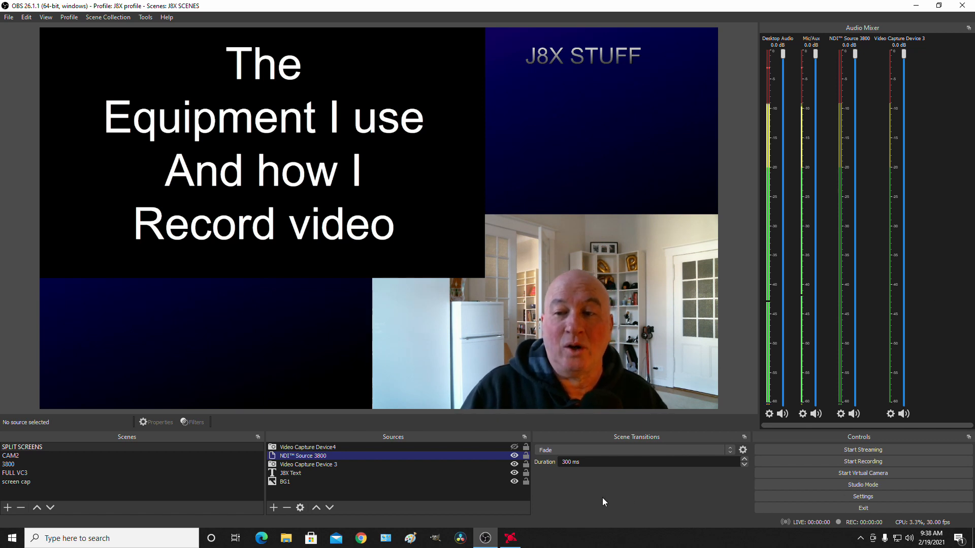
click(805, 495)
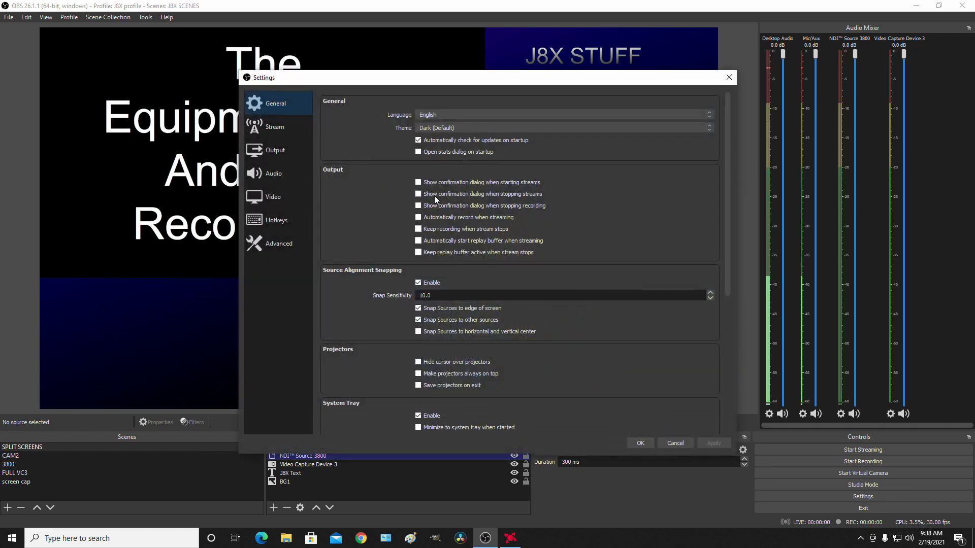
drag(325, 83, 81, 42)
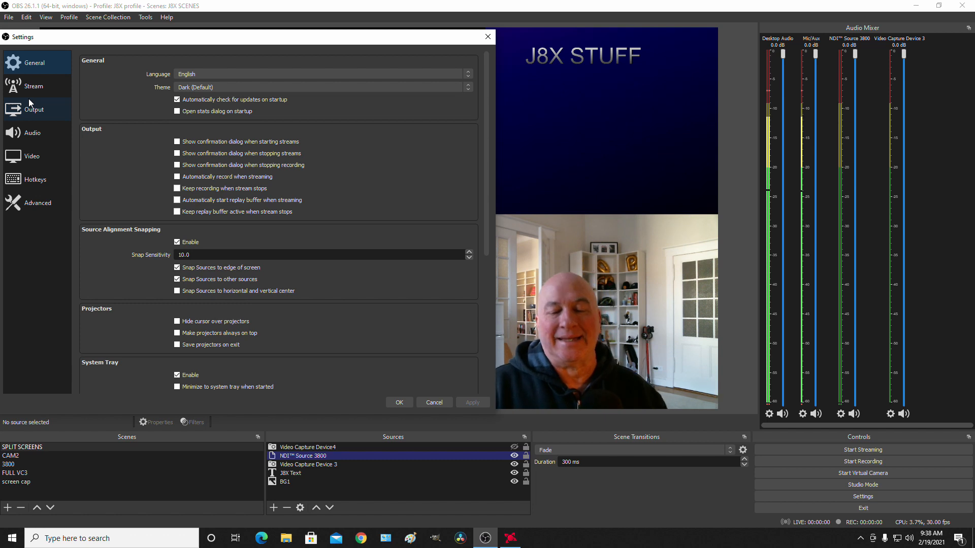
click(16, 89)
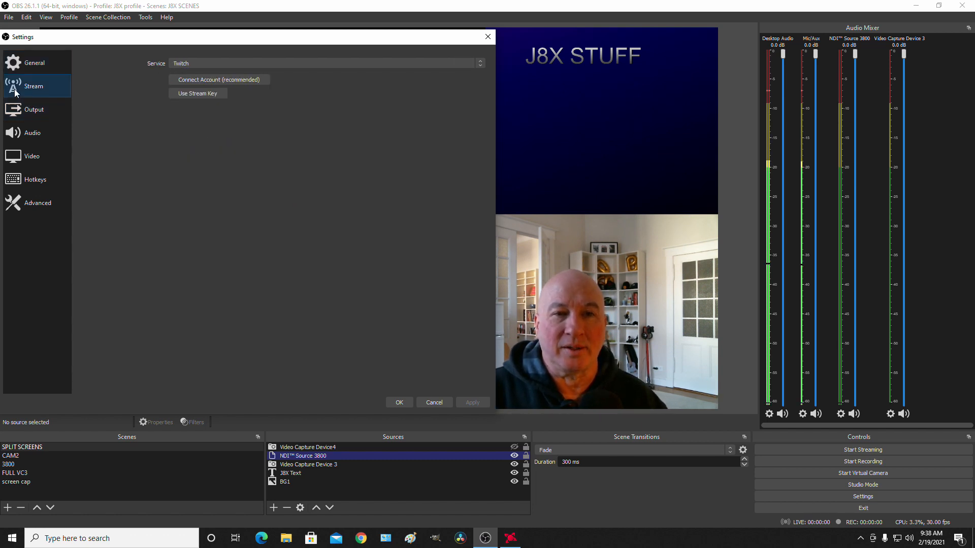
click(185, 62)
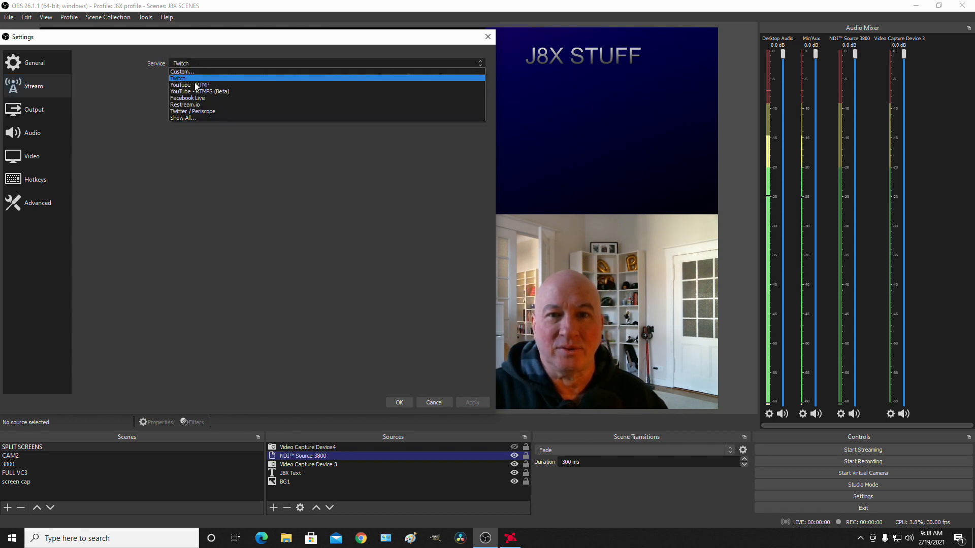
click(117, 79)
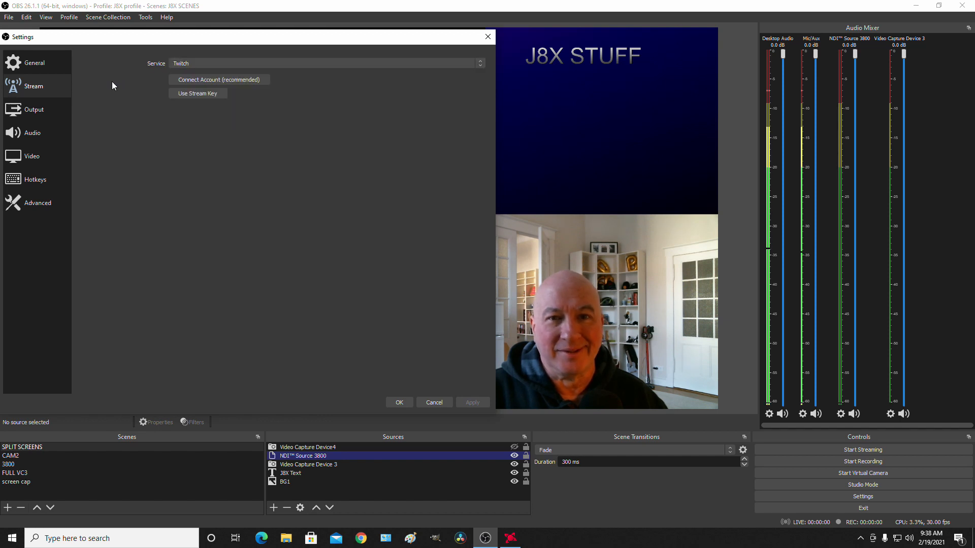
- Review the advanced output settings for streaming, recording and audio, returning to the recording settings
click(26, 110)
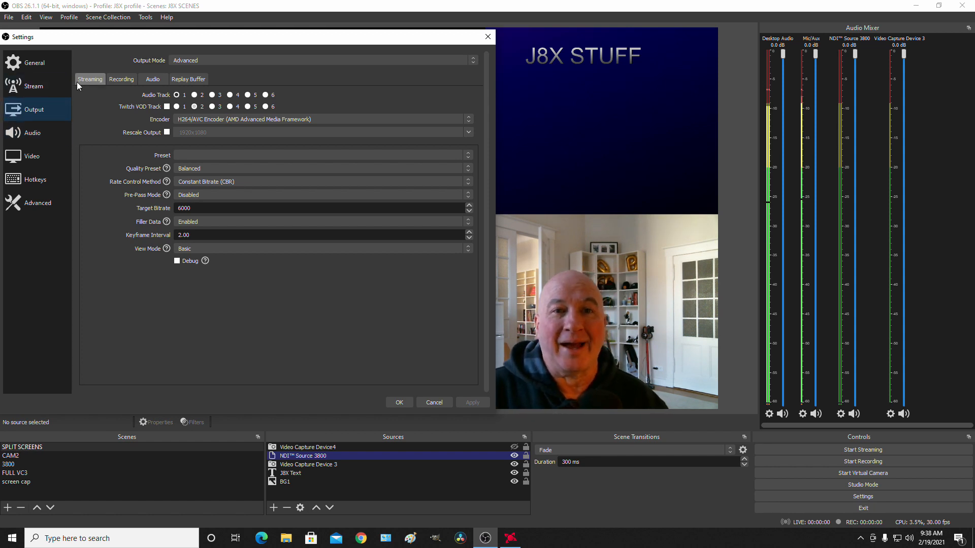
click(123, 81)
click(155, 80)
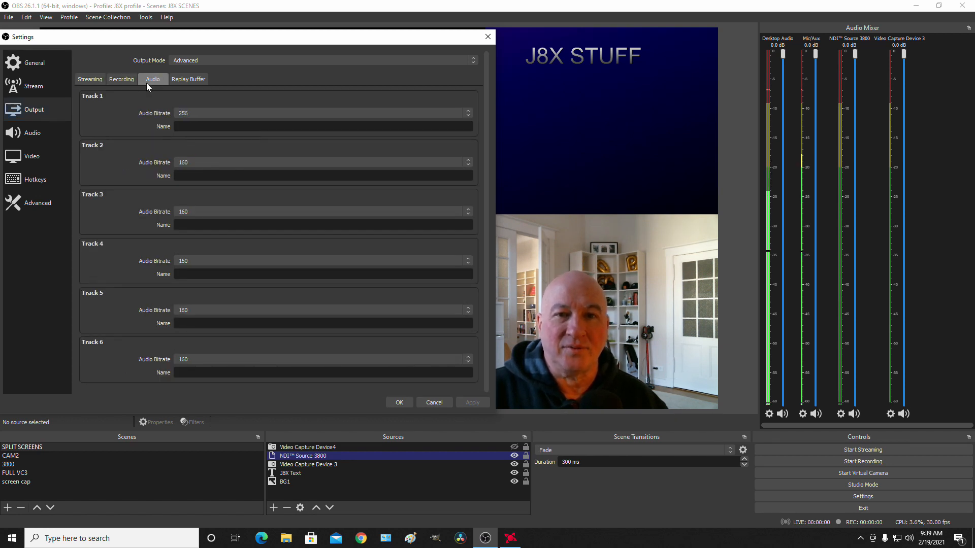
click(113, 79)
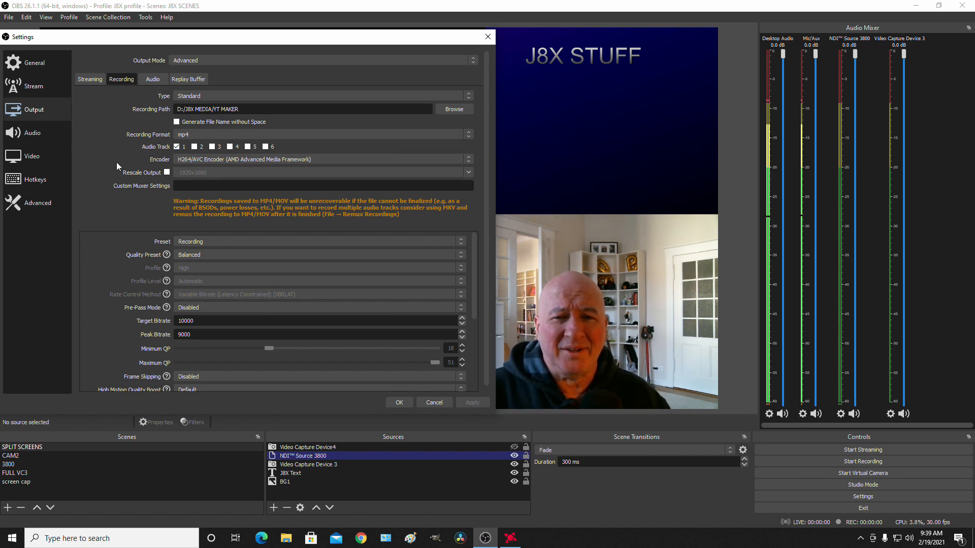
- Examine the available recording formats in the recording output settings, keeping mp4
click(181, 135)
click(181, 149)
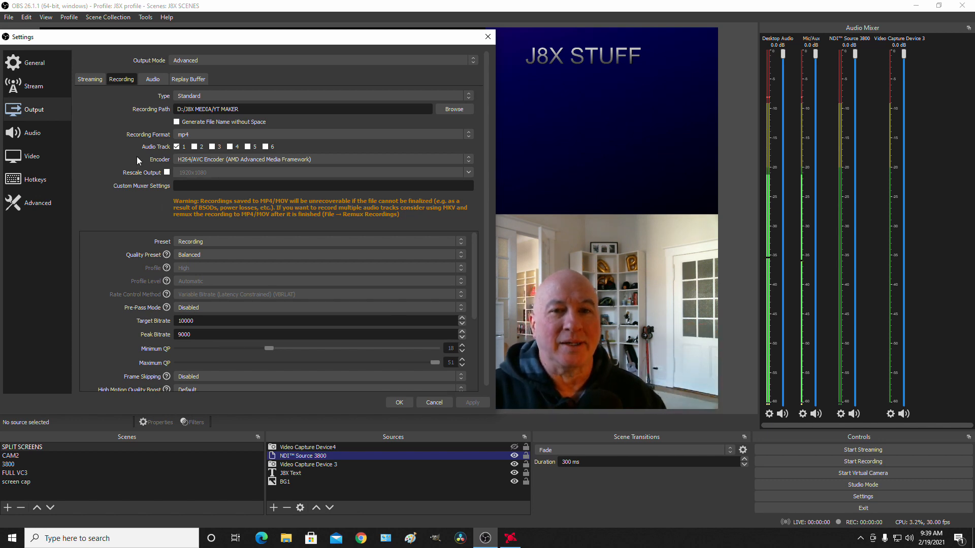
click(182, 134)
click(182, 136)
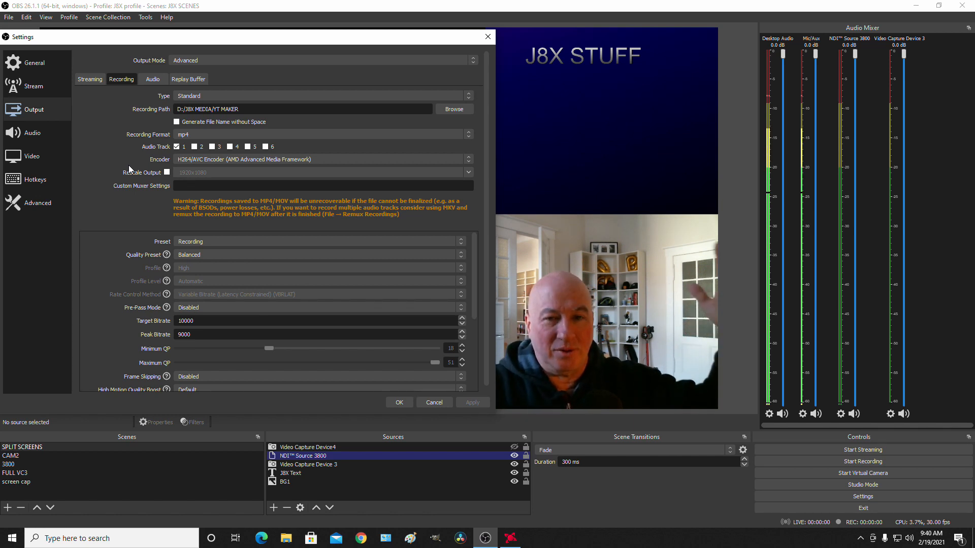
click(184, 135)
click(138, 132)
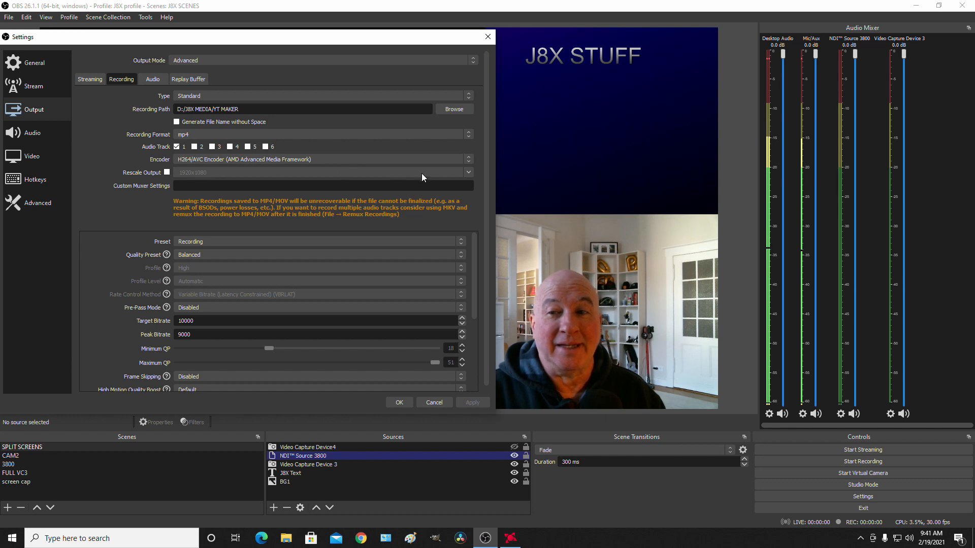
- Examine the available recording encoders, keeping H264/AVC Encoder (AMD Advanced Media Framework)
click(319, 161)
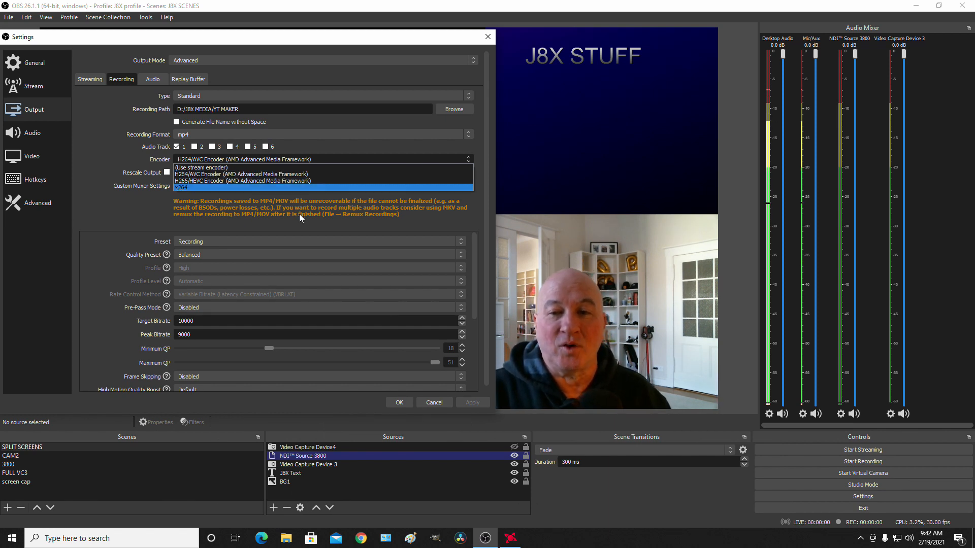
click(95, 147)
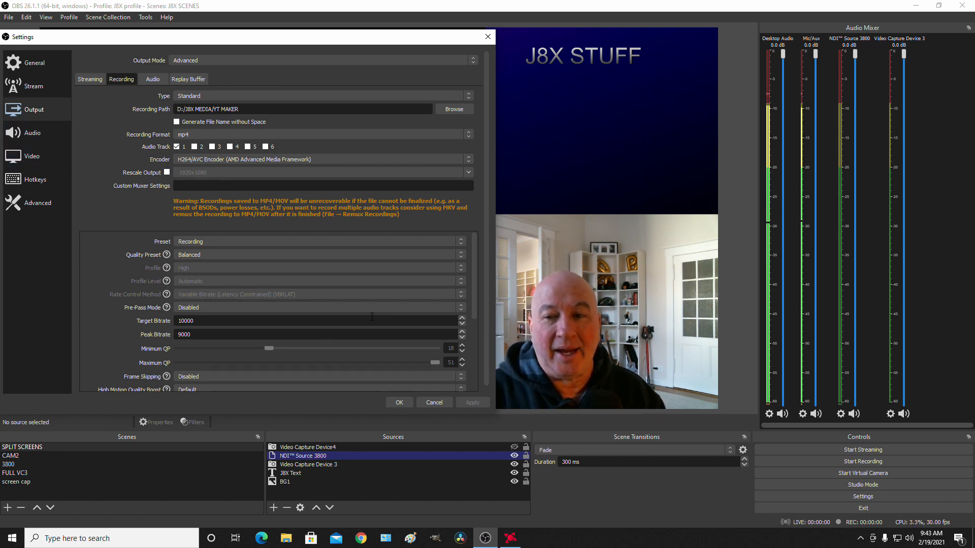
mouse_move(473, 279)
mouse_down()
mouse_move(473, 377)
mouse_move(488, 279)
mouse_up()
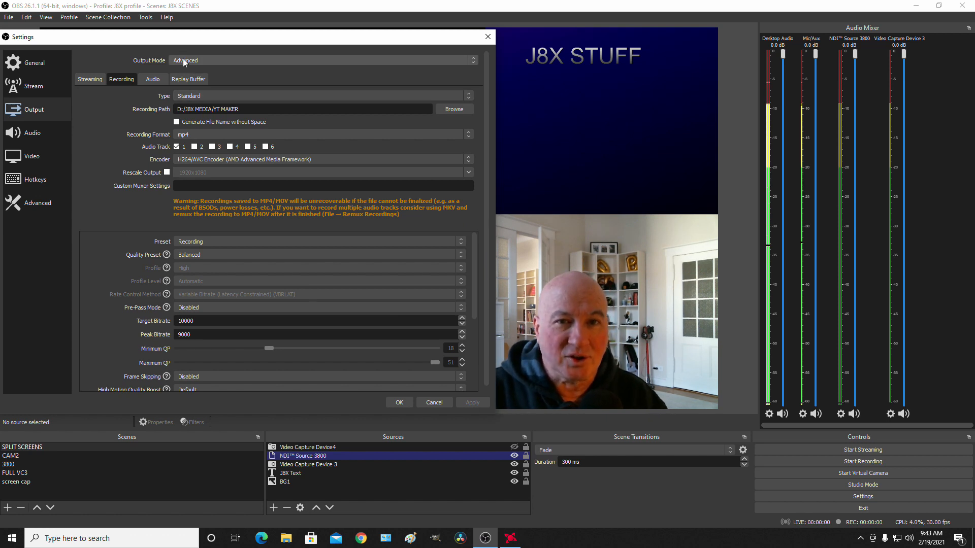
- Switch the output mode to Simple to view its settings, and return it to Advanced
click(182, 59)
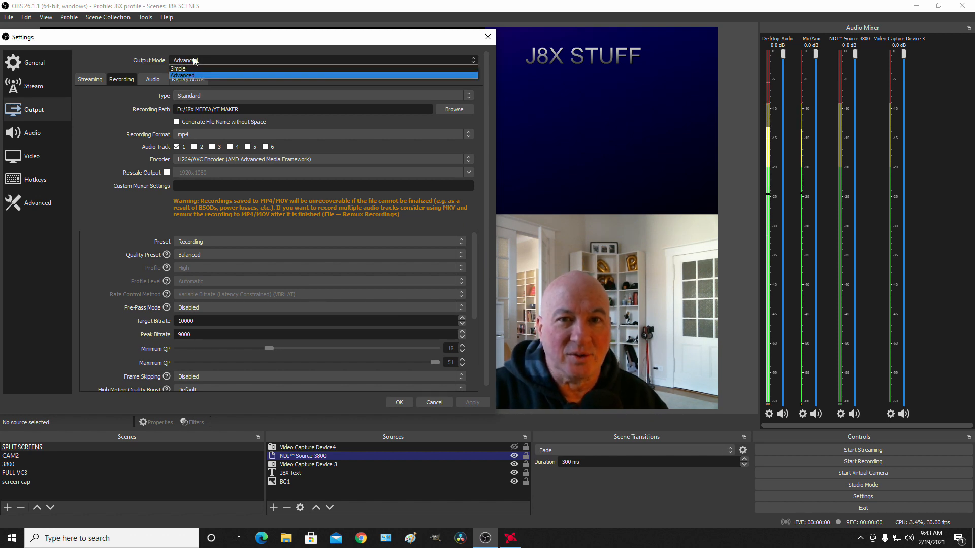
click(178, 69)
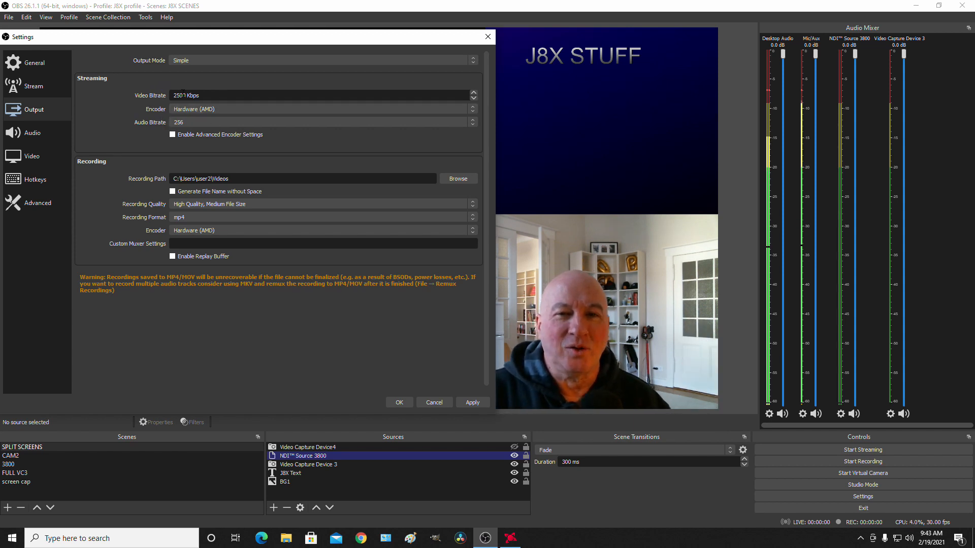
click(179, 60)
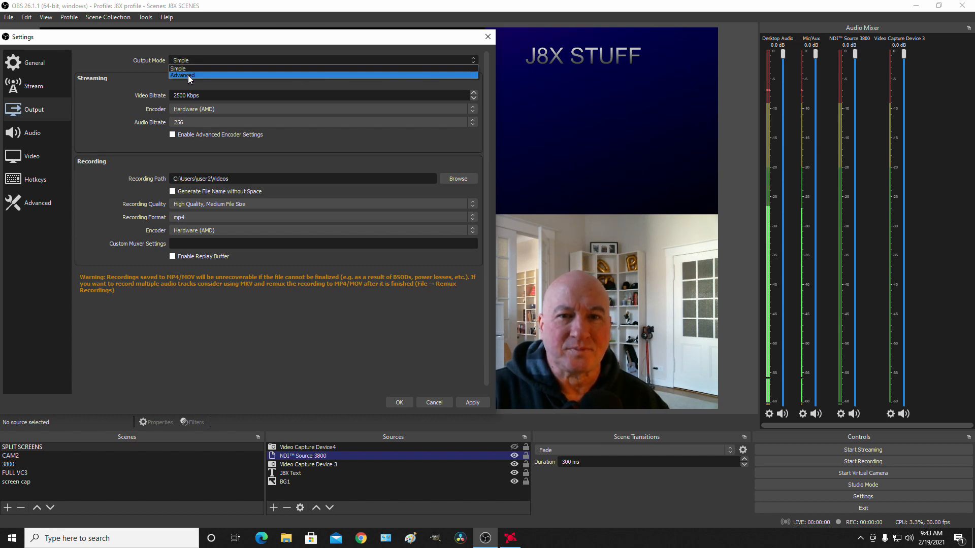
click(188, 75)
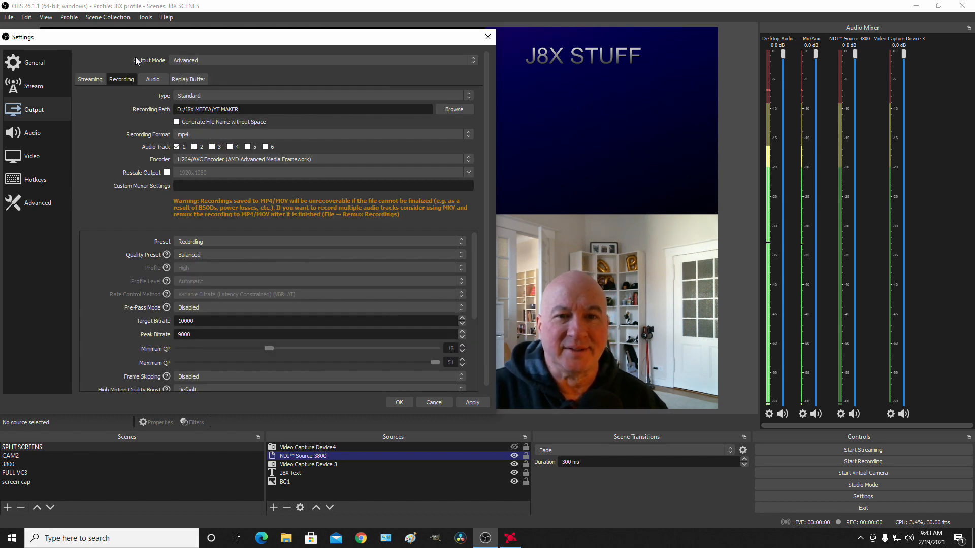
- Examine the audio bitrate choices for output Track 1, keeping 256
click(153, 78)
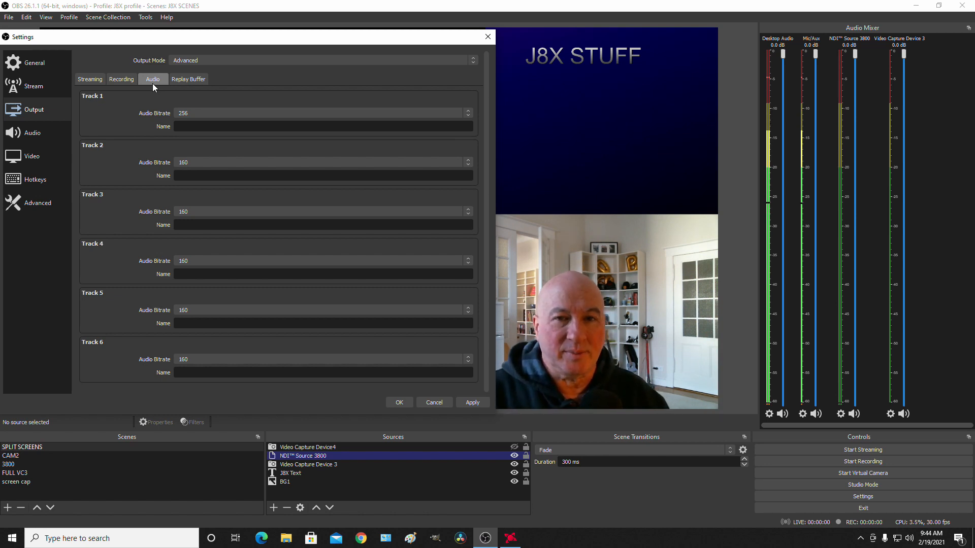
click(189, 113)
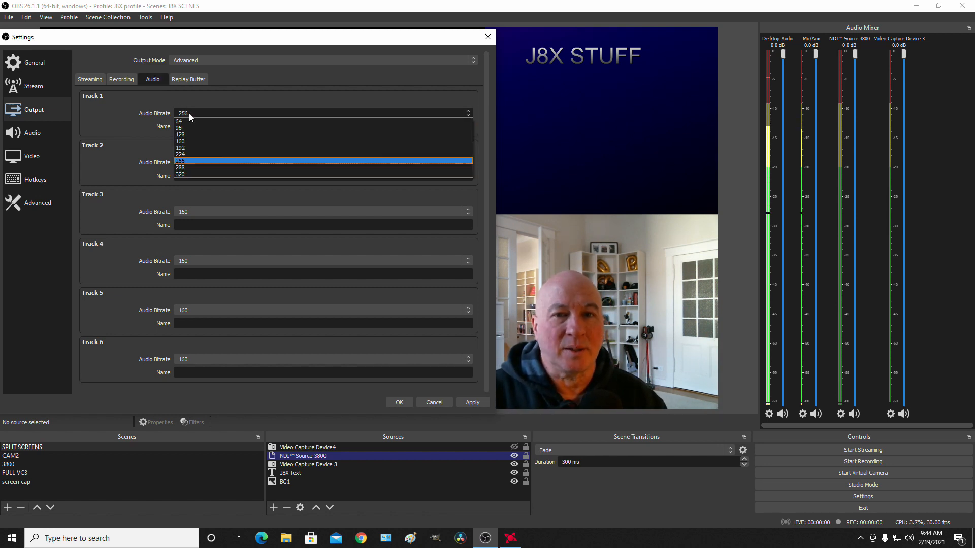
click(189, 114)
click(189, 114)
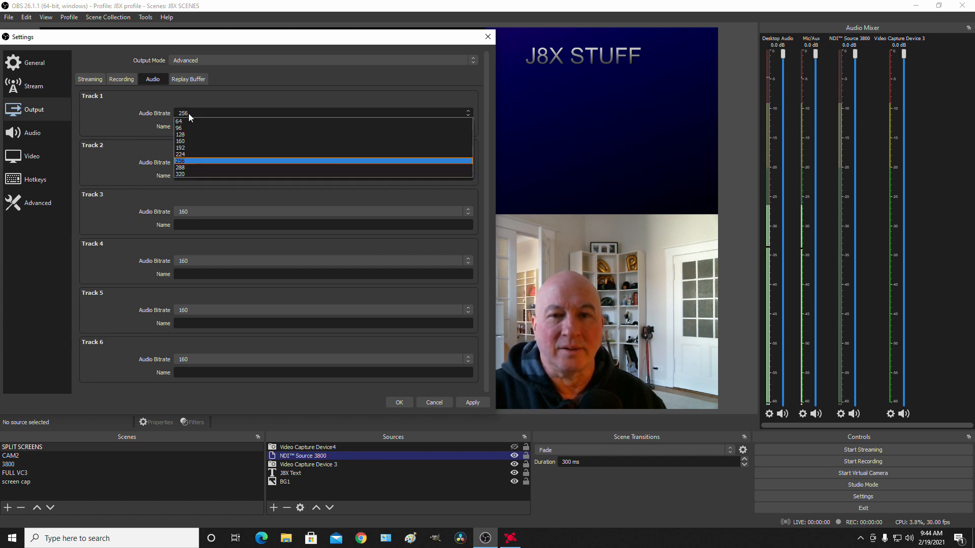
click(139, 103)
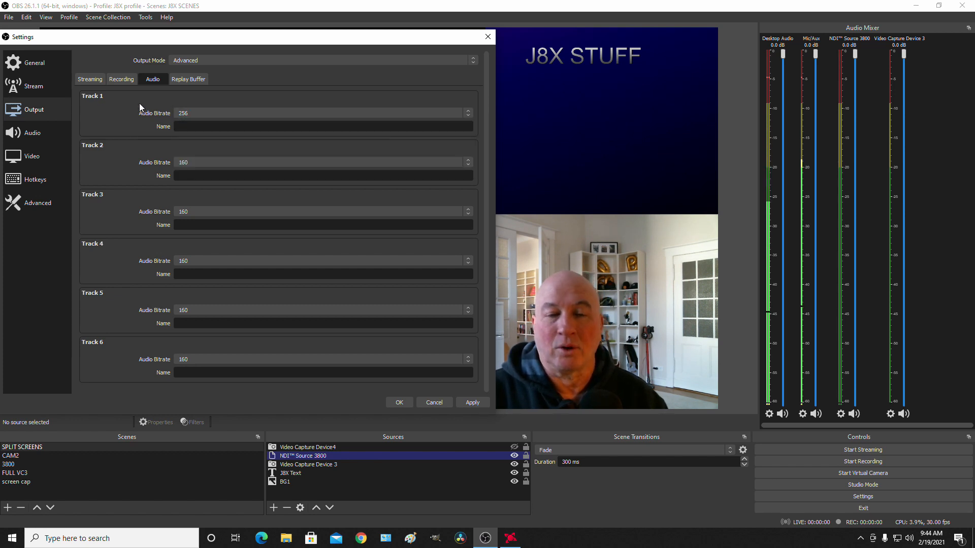
- Compare the recording output settings with the global audio device settings, and view the Video settings
click(118, 79)
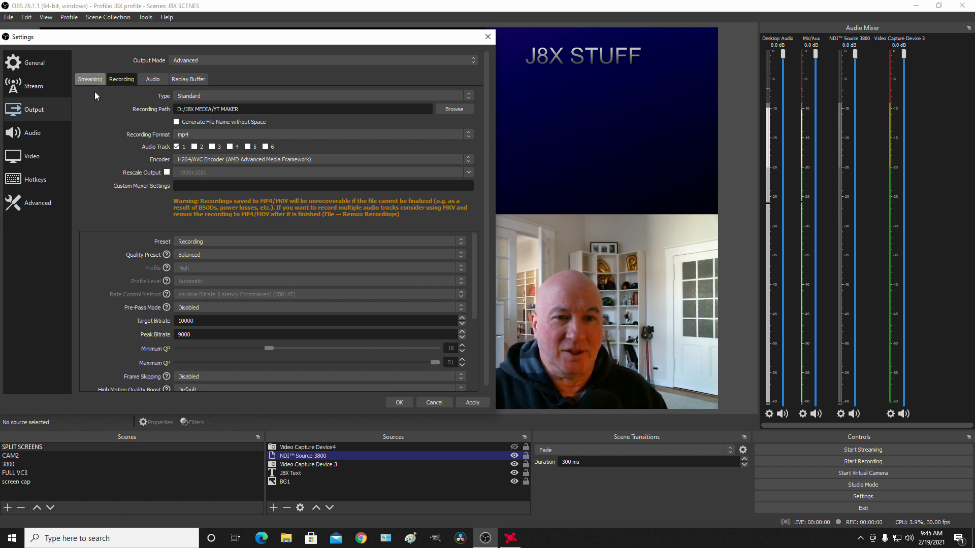
click(20, 136)
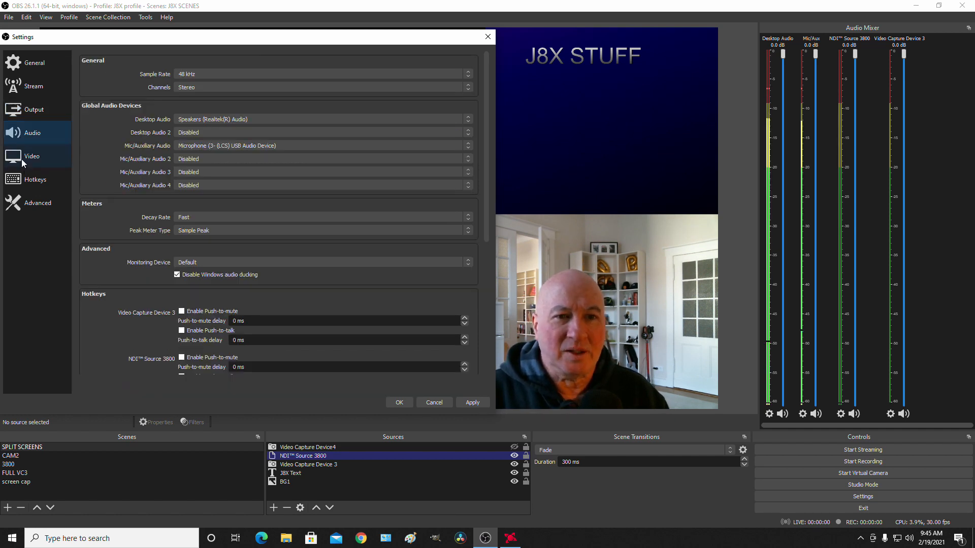
click(21, 111)
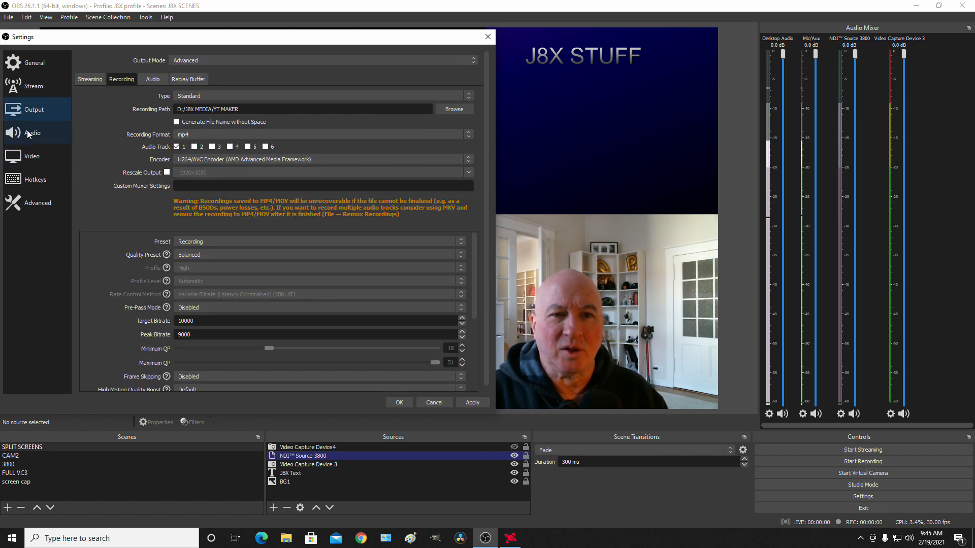
click(26, 132)
click(14, 161)
click(19, 142)
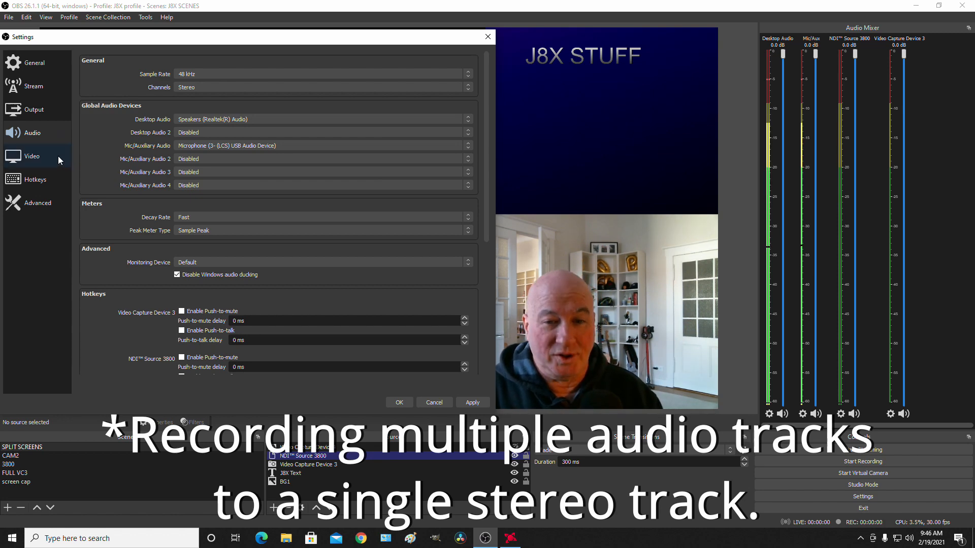
click(32, 109)
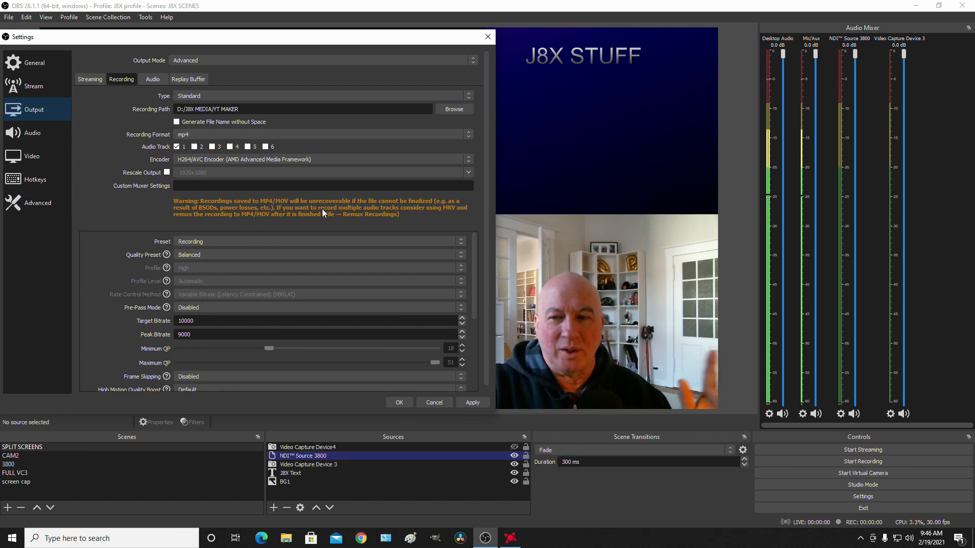
click(32, 135)
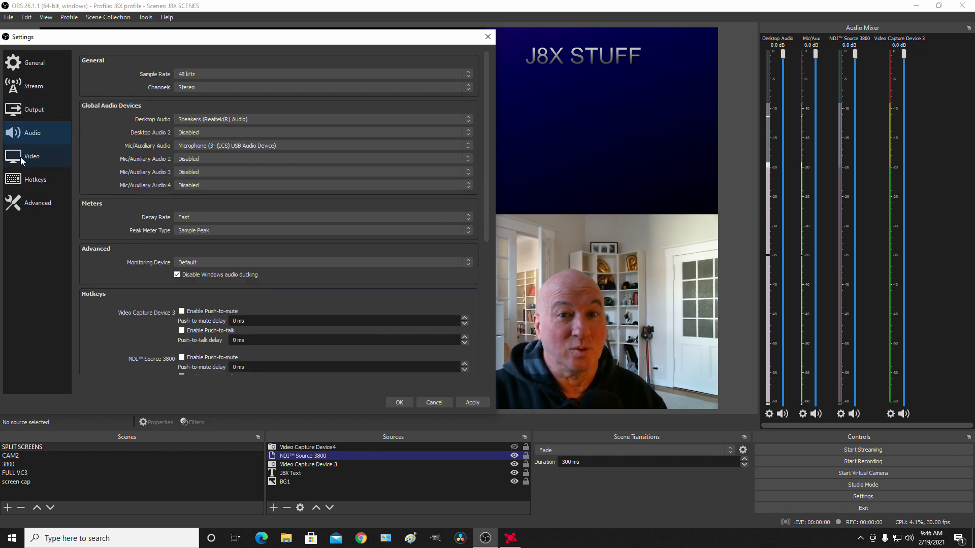
click(21, 157)
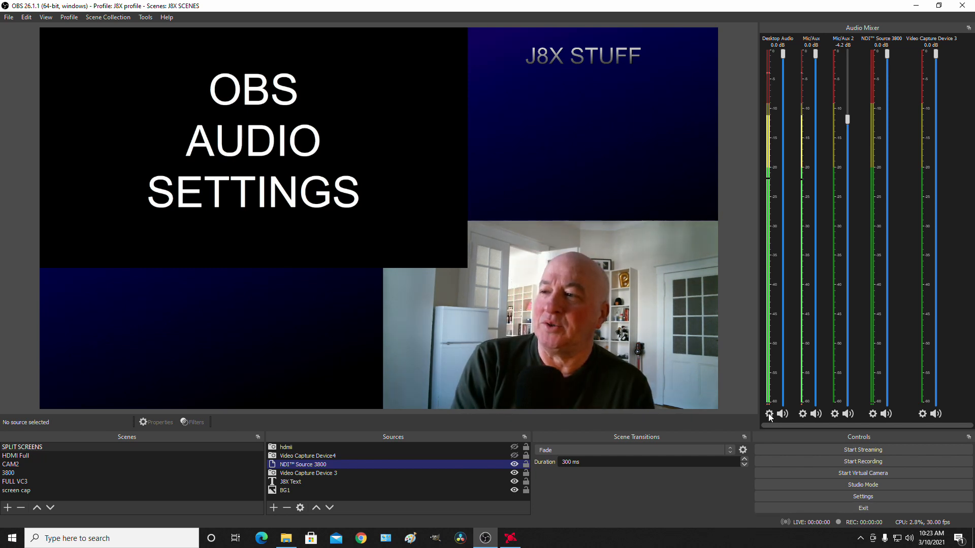
- Open the Advanced Audio Properties and examine the audio monitoring options for Mic/Aux, keeping Monitor and Output
click(769, 415)
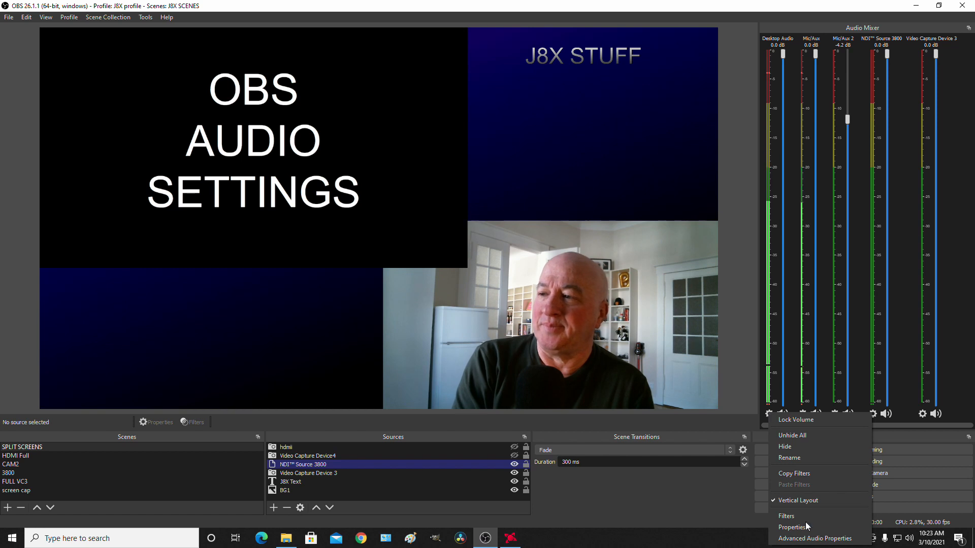
click(815, 539)
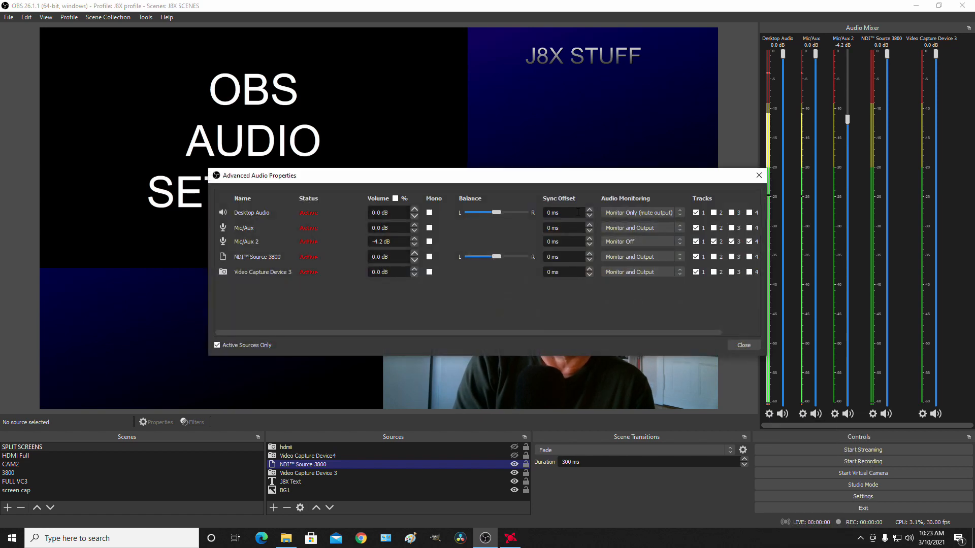
drag(562, 180, 422, 82)
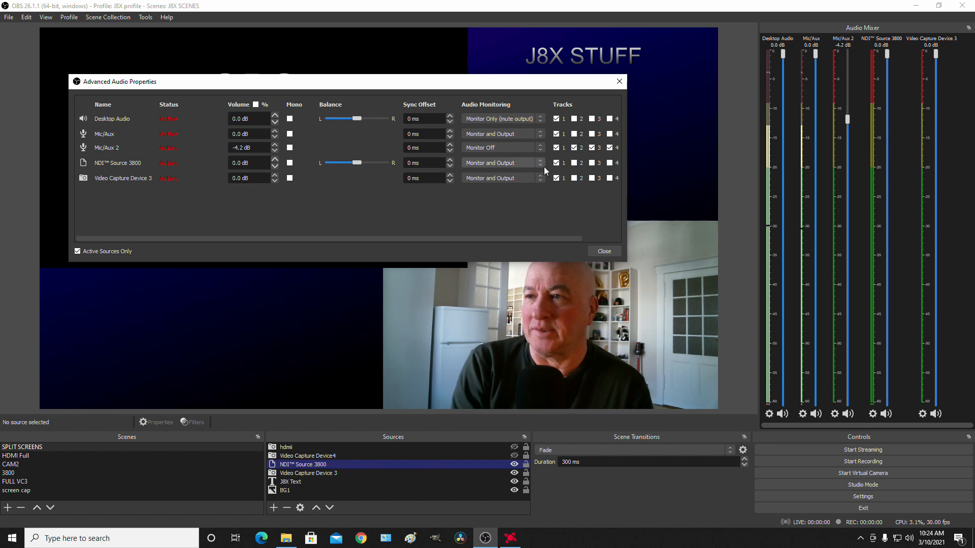
click(542, 136)
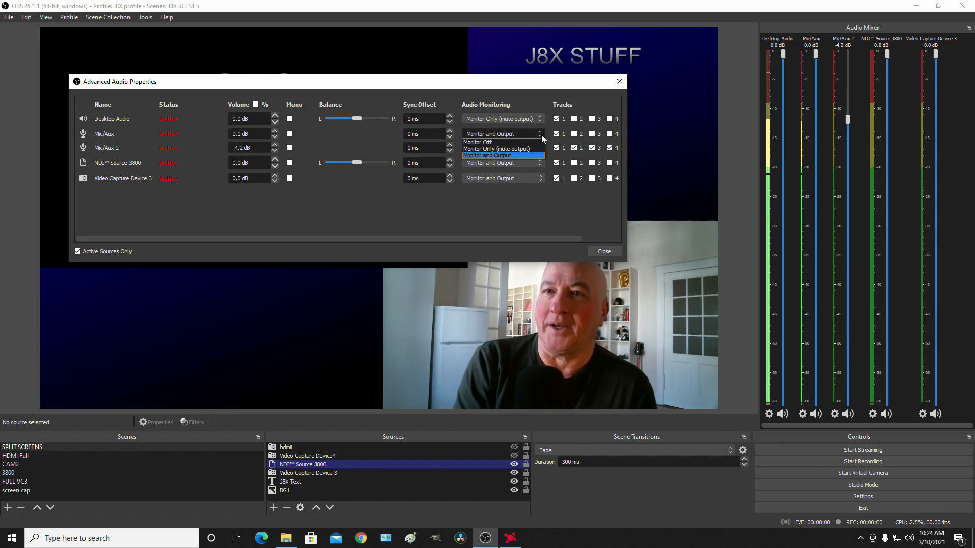
click(542, 136)
click(538, 135)
click(538, 134)
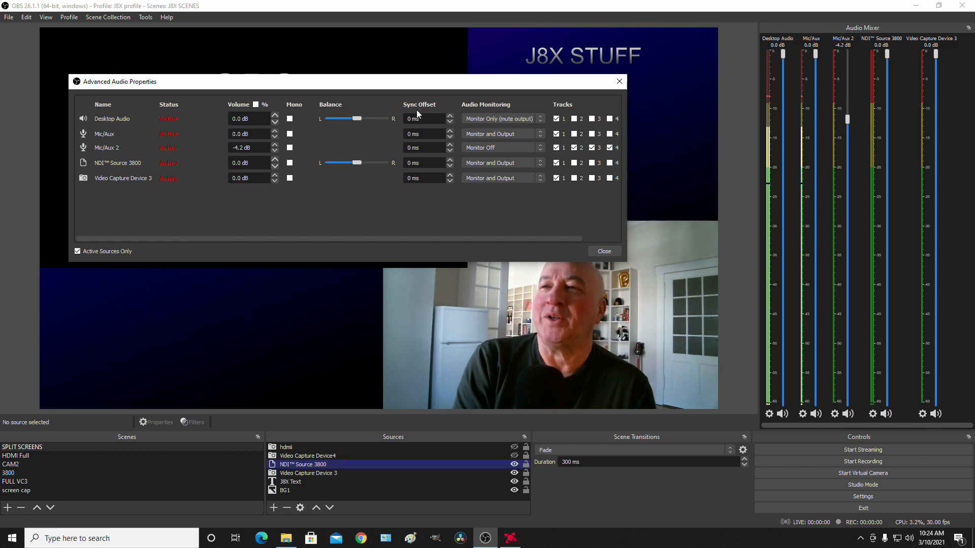
- Examine the audio monitoring options for Desktop Audio, keeping Monitor Only (mute output)
click(503, 119)
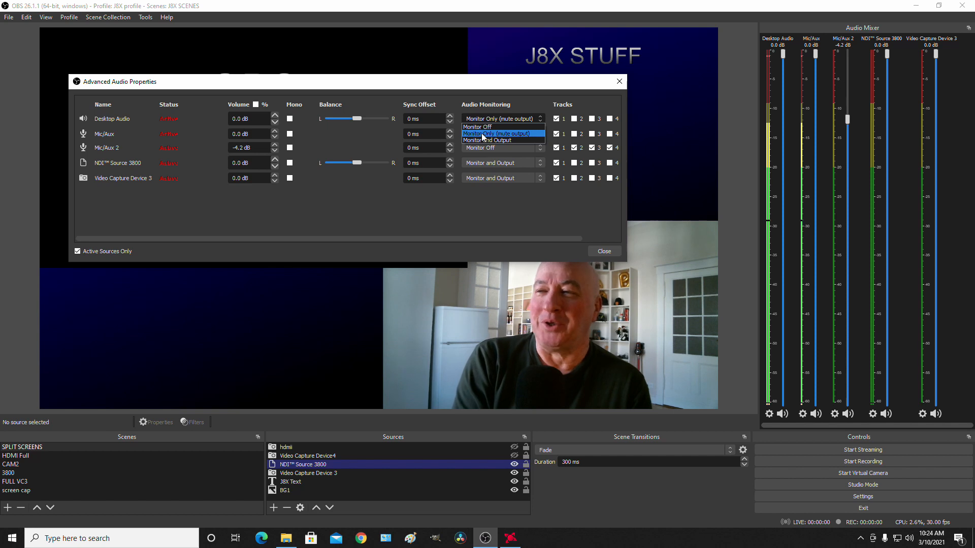
click(467, 222)
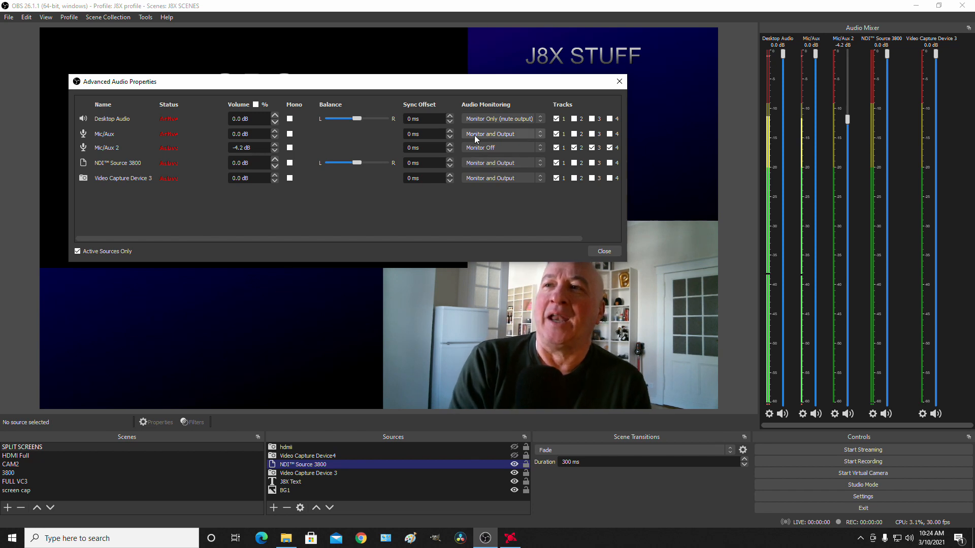
click(540, 118)
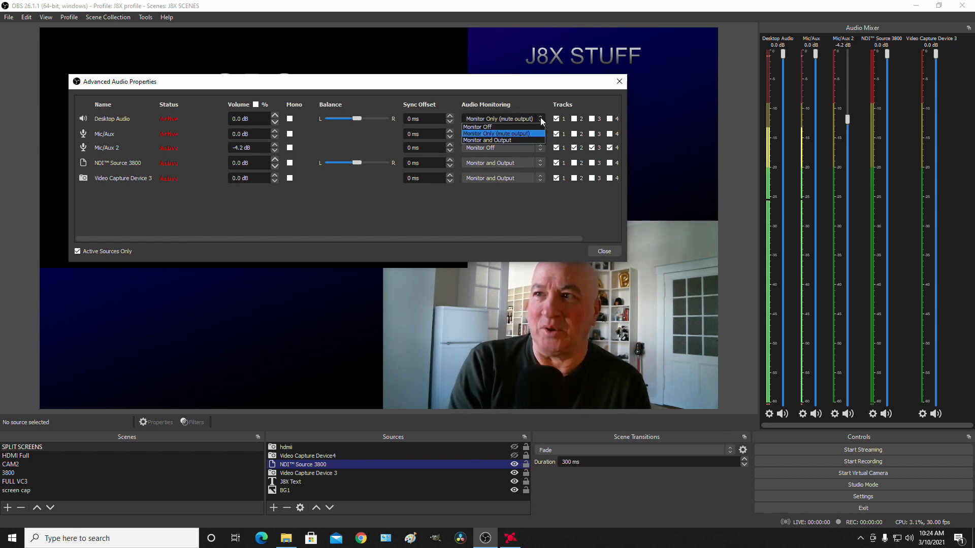
click(531, 133)
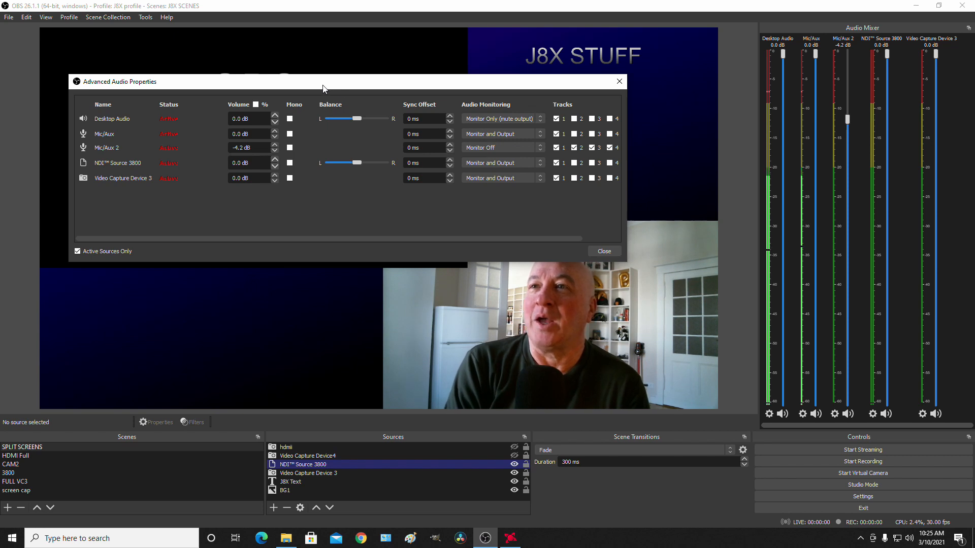
- Set the Mic/Aux 2 volume to -3.3 dB in the Advanced Audio Properties
drag(322, 85, 288, 53)
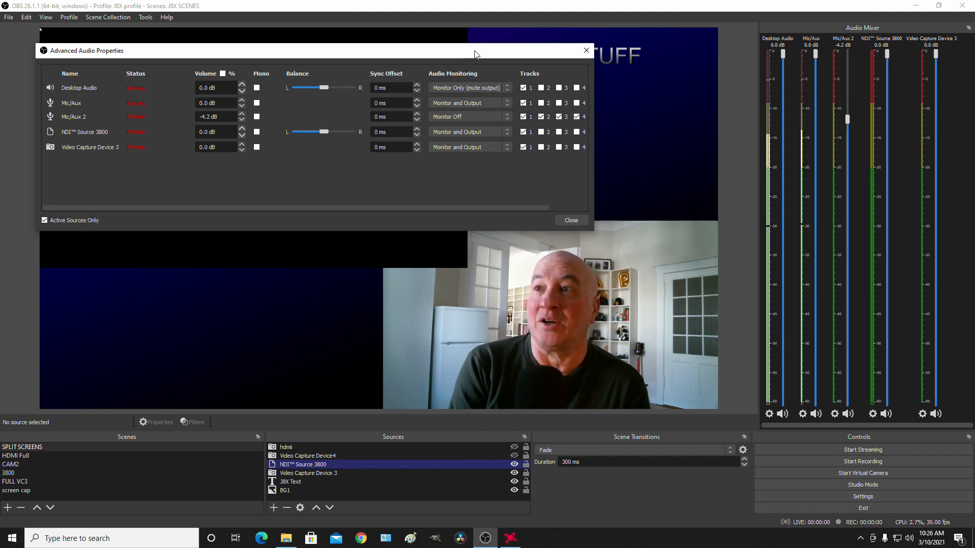
drag(508, 50, 543, 46)
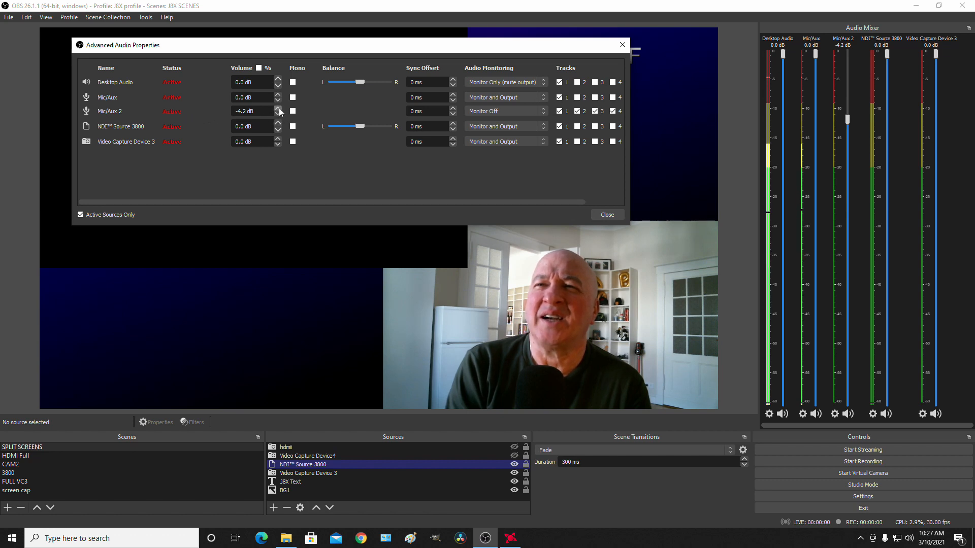
scroll(278, 107, up, 5)
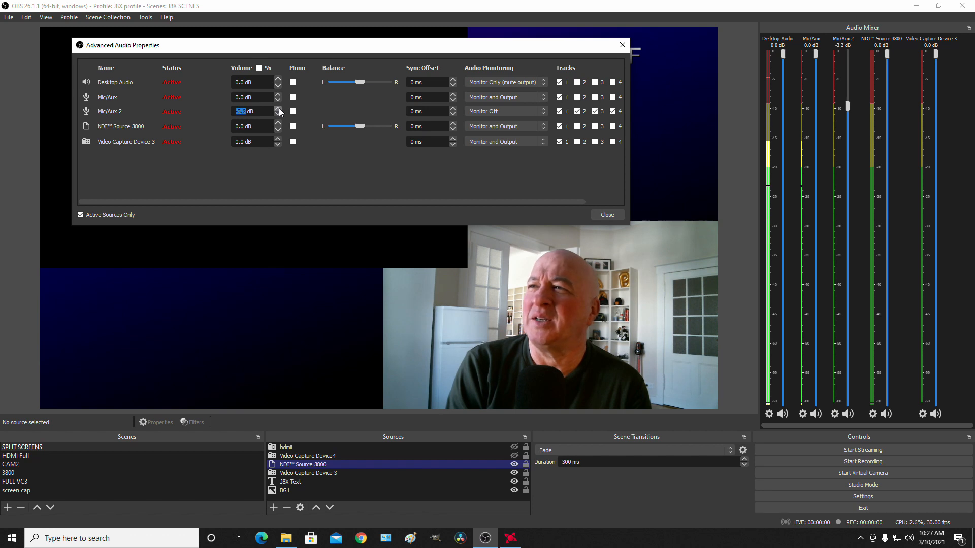
scroll(278, 108, up, 3)
scroll(278, 115, down, 4)
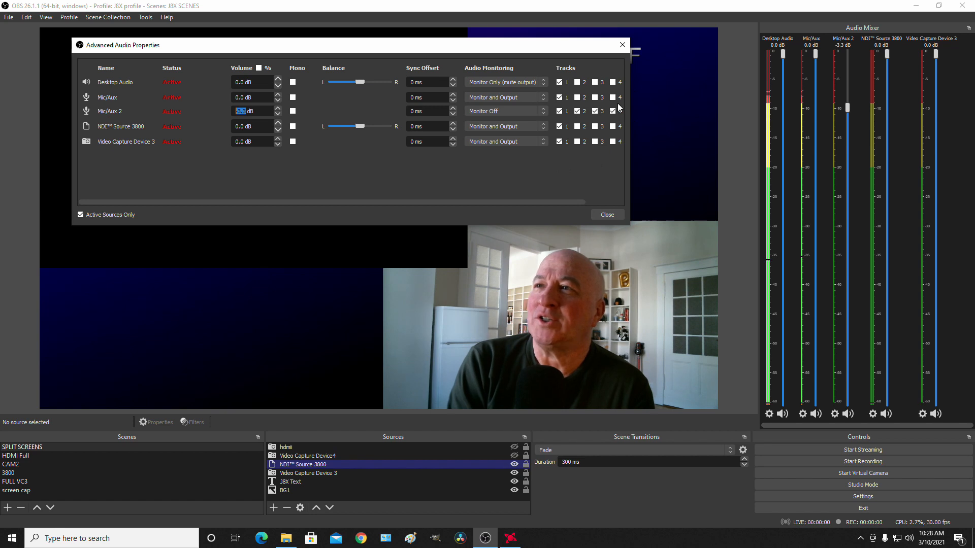
- Toggle Track 3 for Mic/Aux 2, close the Advanced Audio Properties, and lower the Mic/Aux 2 mixer volume to -3.8 dB
click(596, 111)
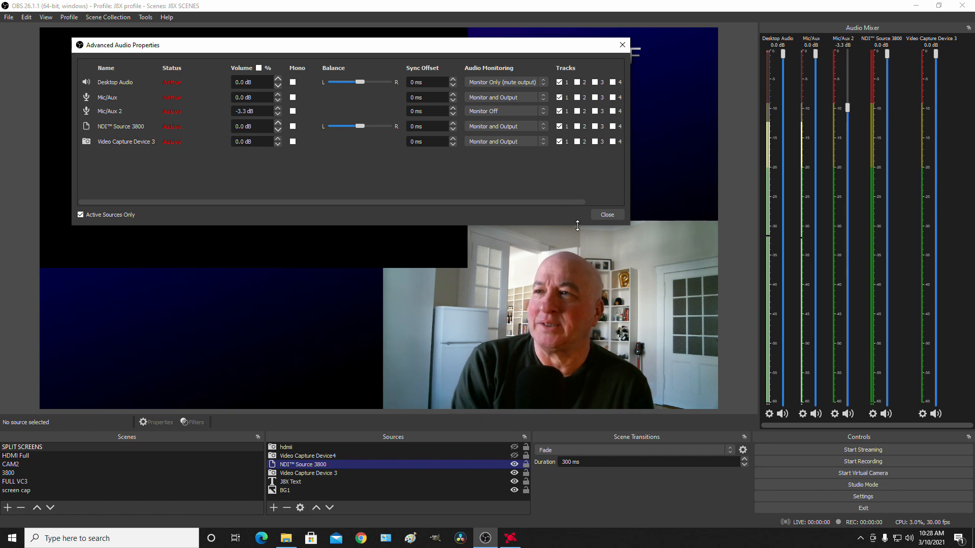
click(607, 215)
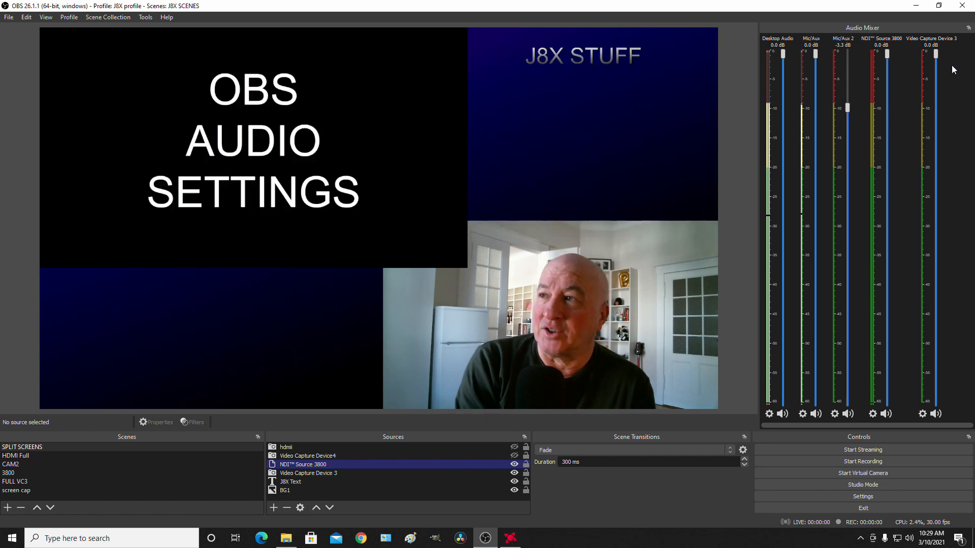
drag(847, 108, 852, 114)
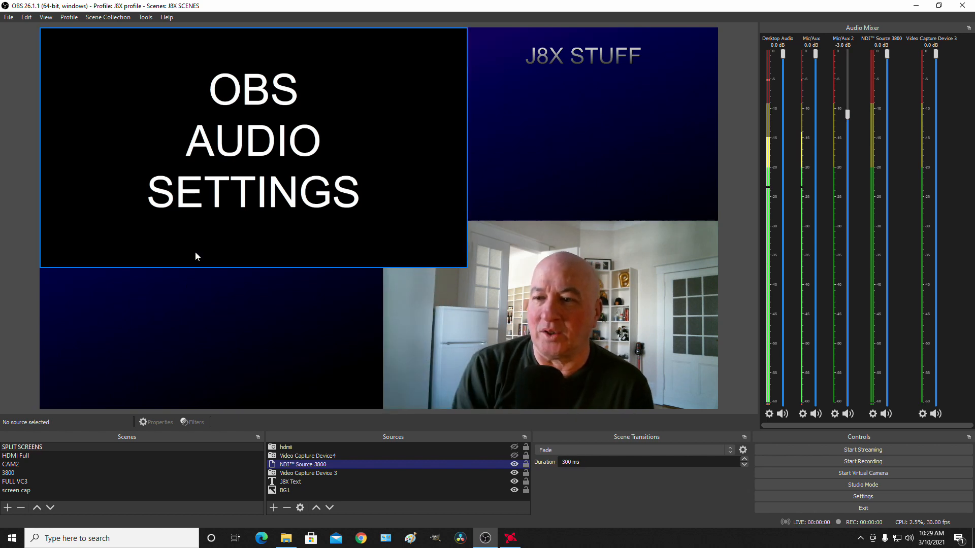
- Switch to File Explorer to view the recorded files in the VIDEO folder, and return to OBS
click(286, 539)
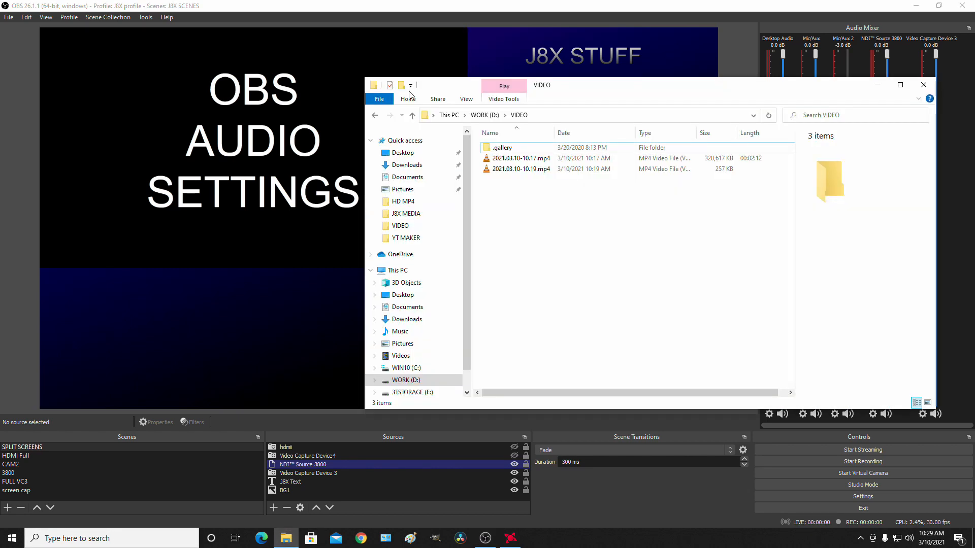
drag(640, 87, 511, 133)
click(476, 4)
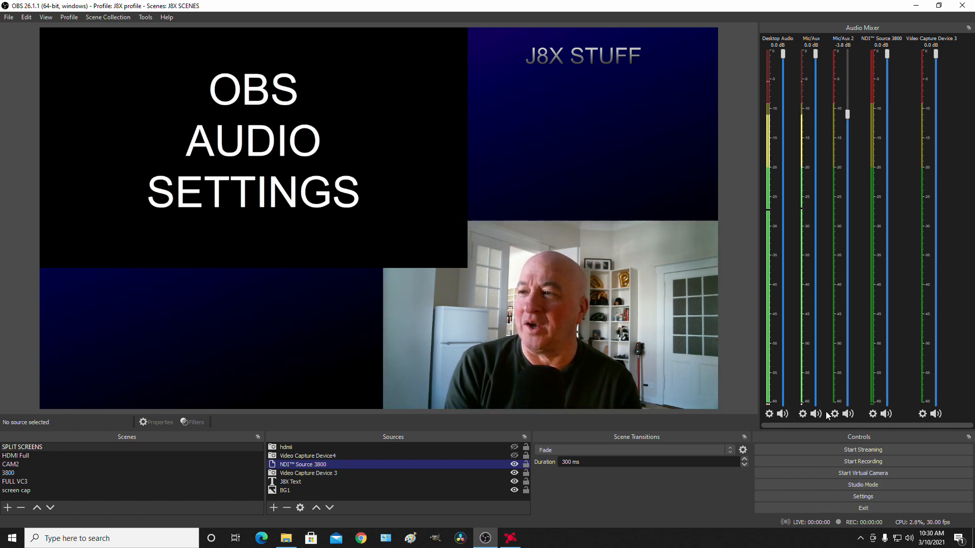
- Open the audio filters of Mic/Aux and view the filter types that can be added, adding none
click(801, 413)
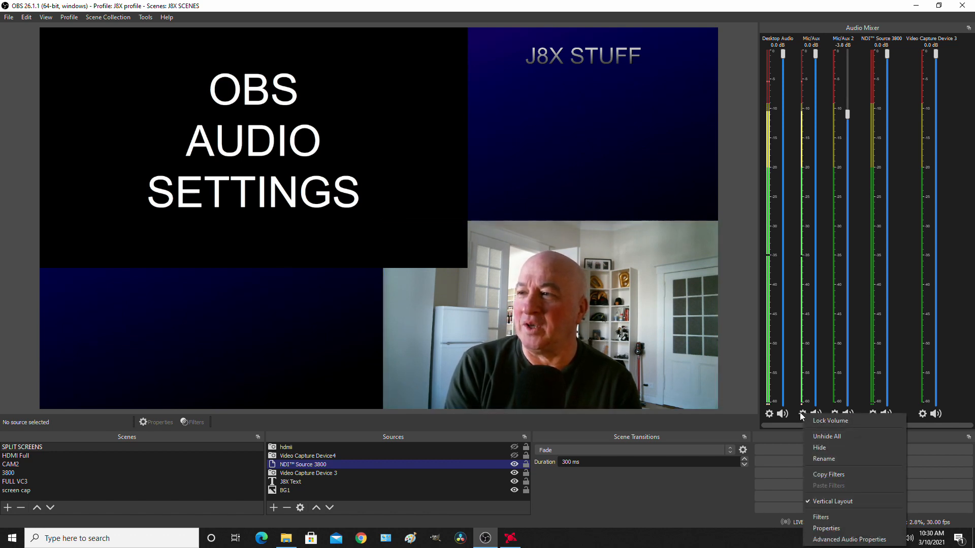
click(840, 436)
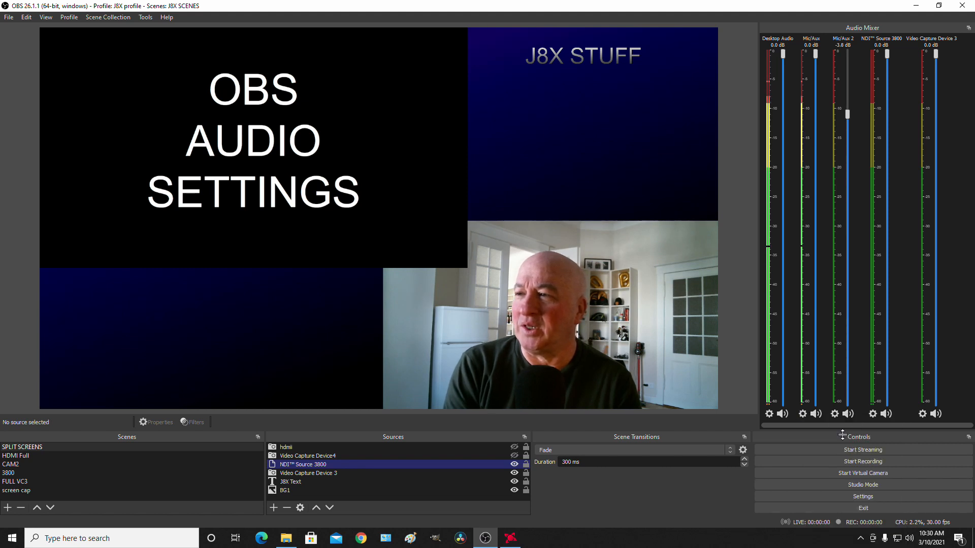
click(801, 414)
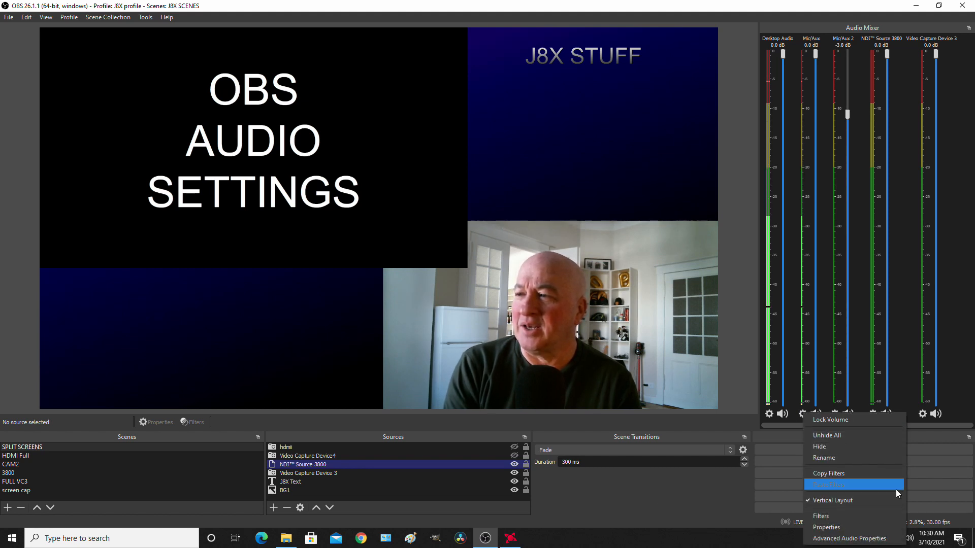
click(860, 514)
drag(409, 82, 149, 39)
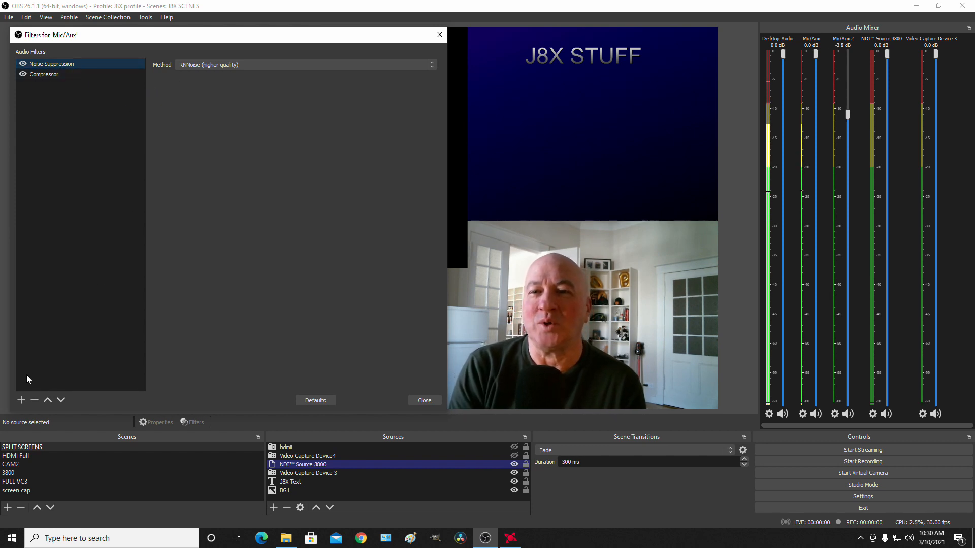
click(21, 400)
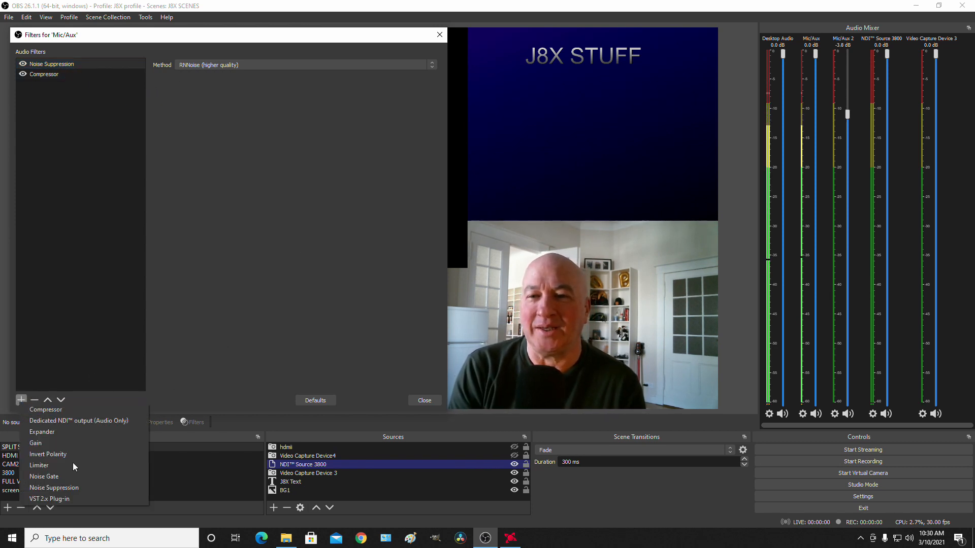
click(188, 176)
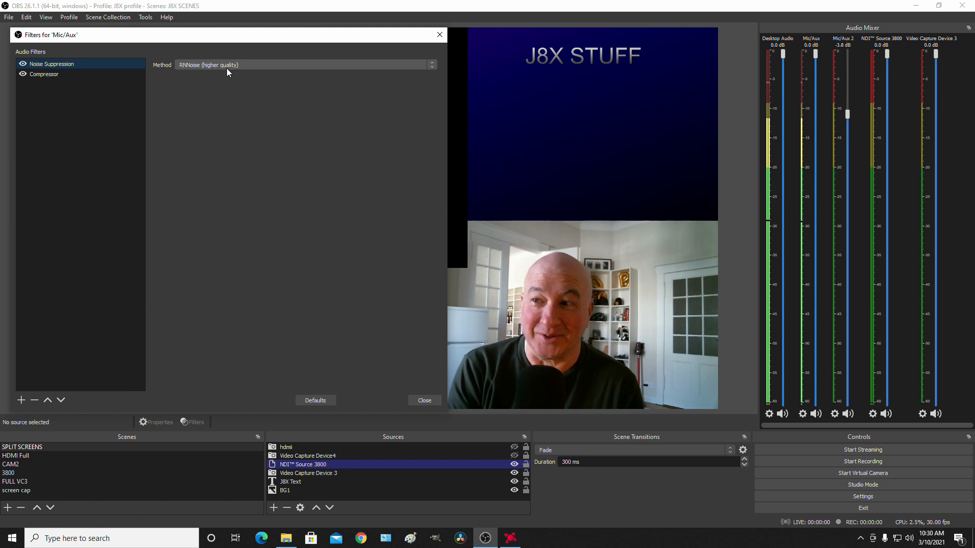
- Examine the Compressor and Noise Suppression settings of Mic/Aux and the addable filter types, and close the filters window
click(44, 75)
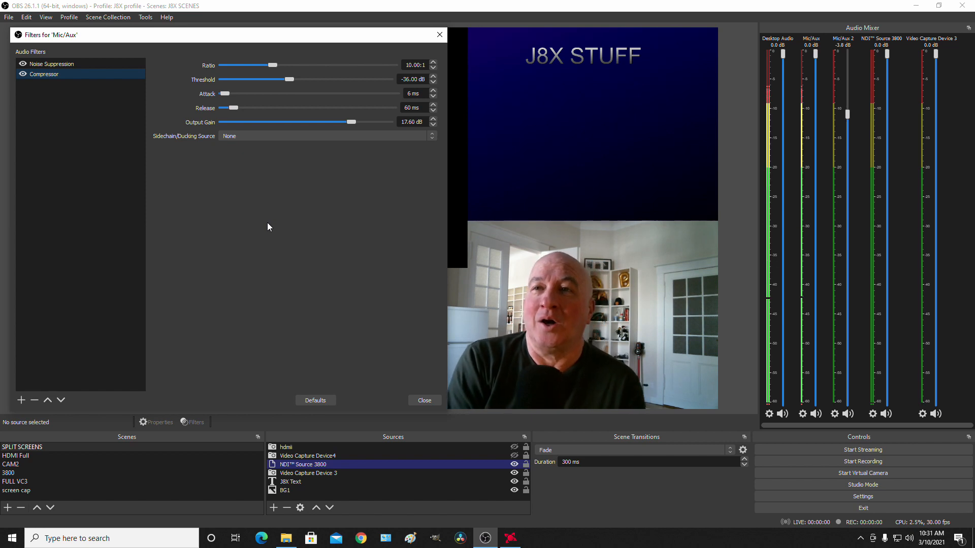
click(34, 64)
click(35, 75)
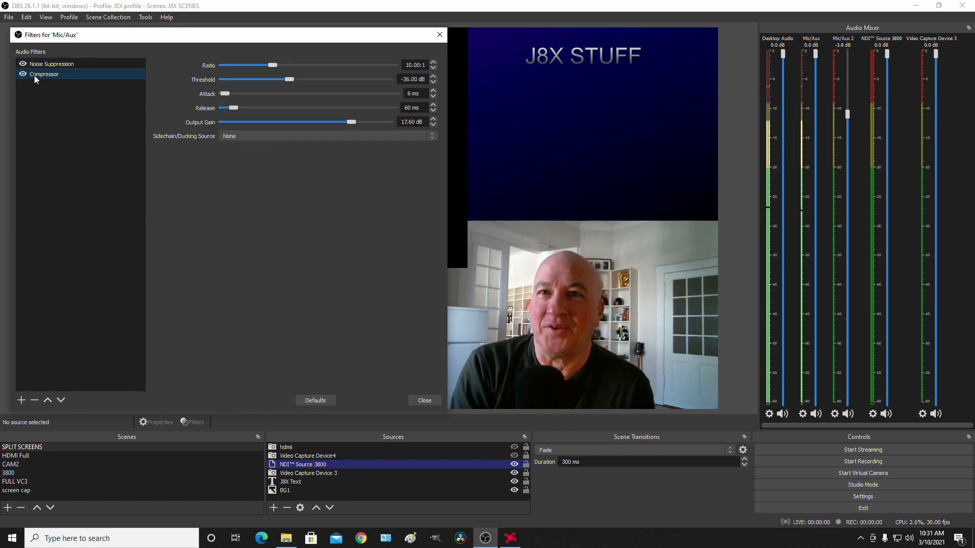
click(22, 401)
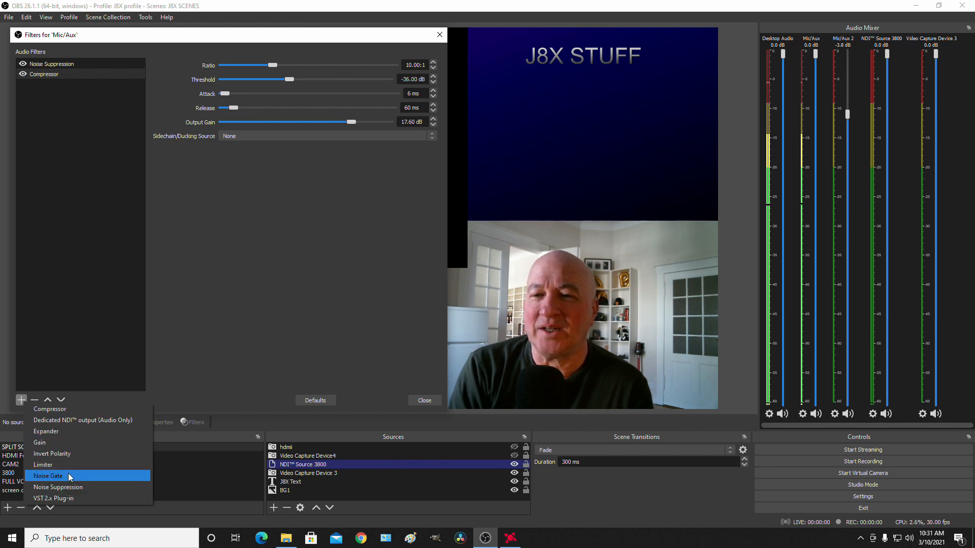
click(219, 309)
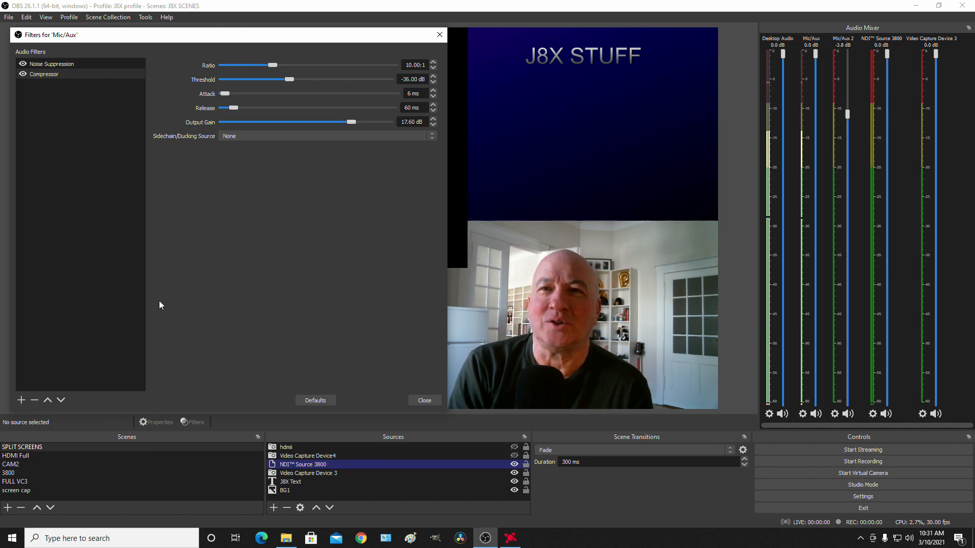
click(419, 400)
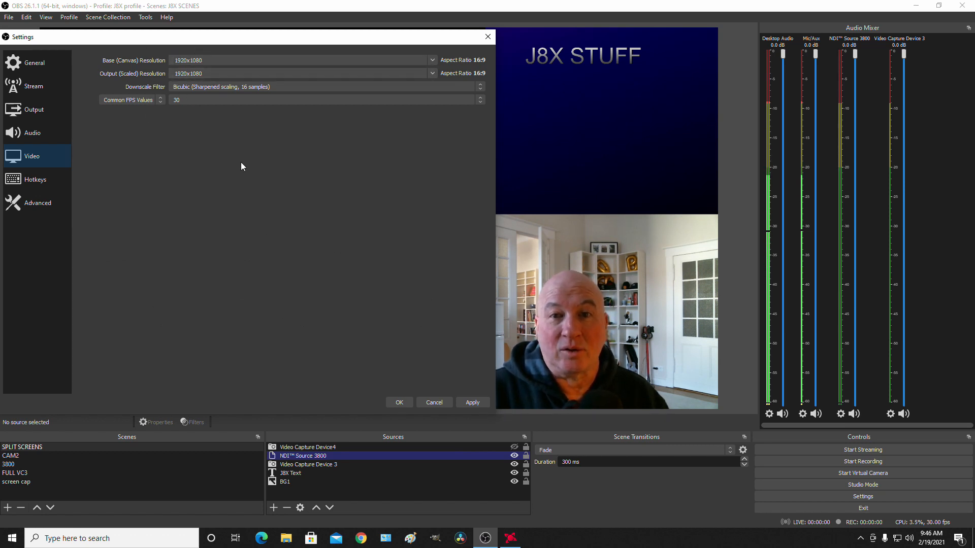
- Examine the Base (Canvas) Resolution choices in the Video settings, keeping 1920x1080
click(432, 60)
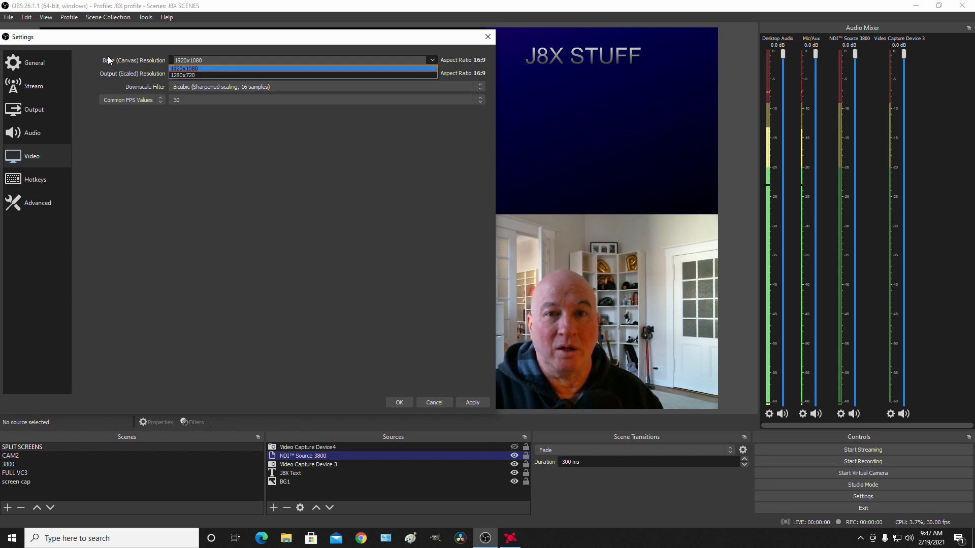
key(Return)
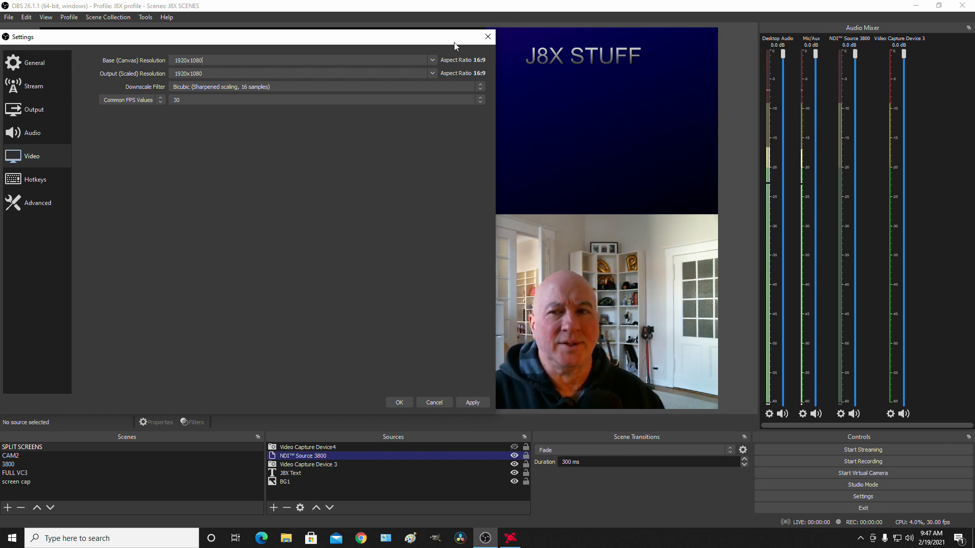
click(433, 60)
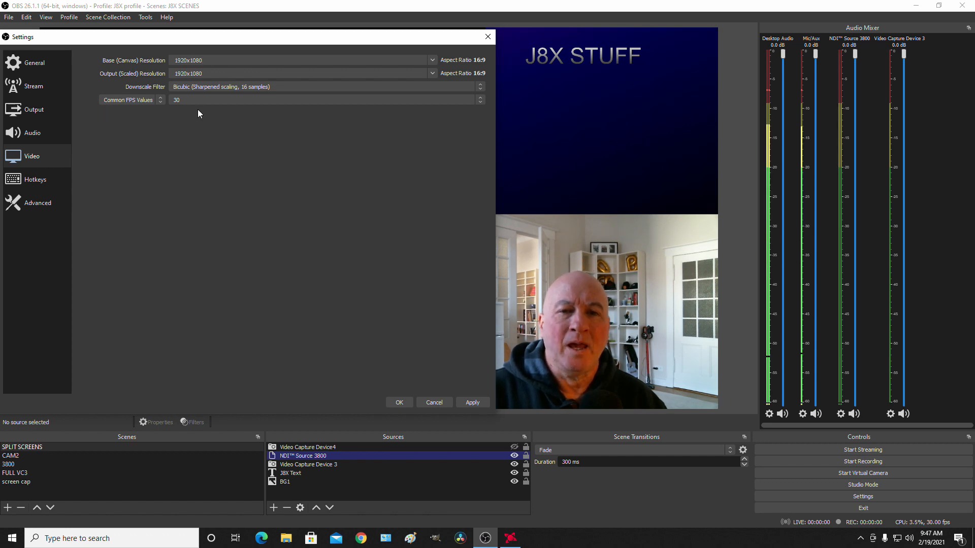
- Examine the Common FPS Values choices in the Video settings, keeping 30
click(184, 99)
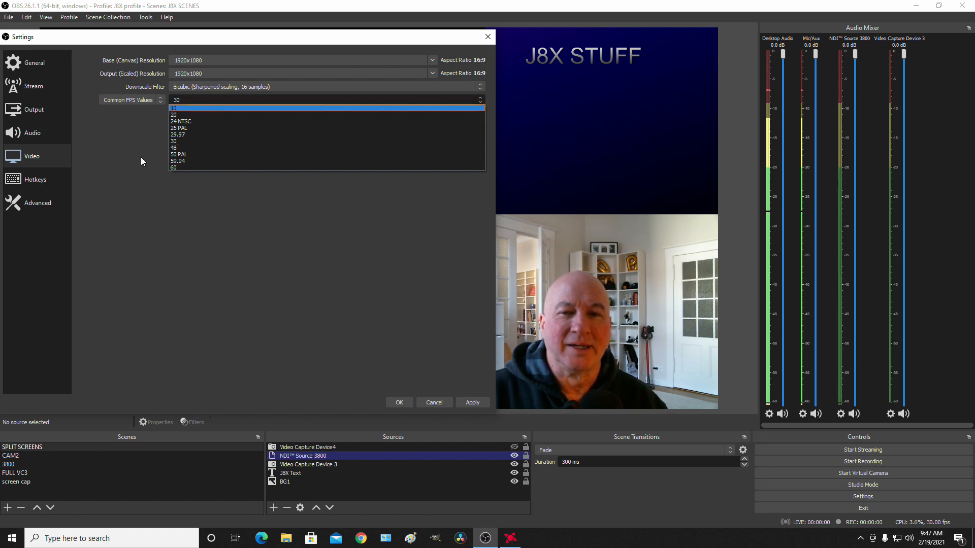
click(135, 122)
click(186, 102)
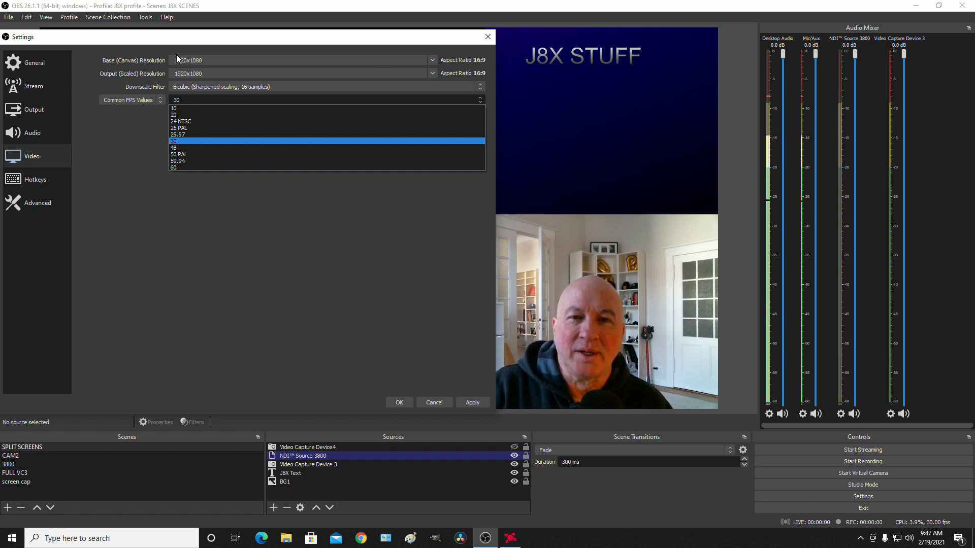
key(Up)
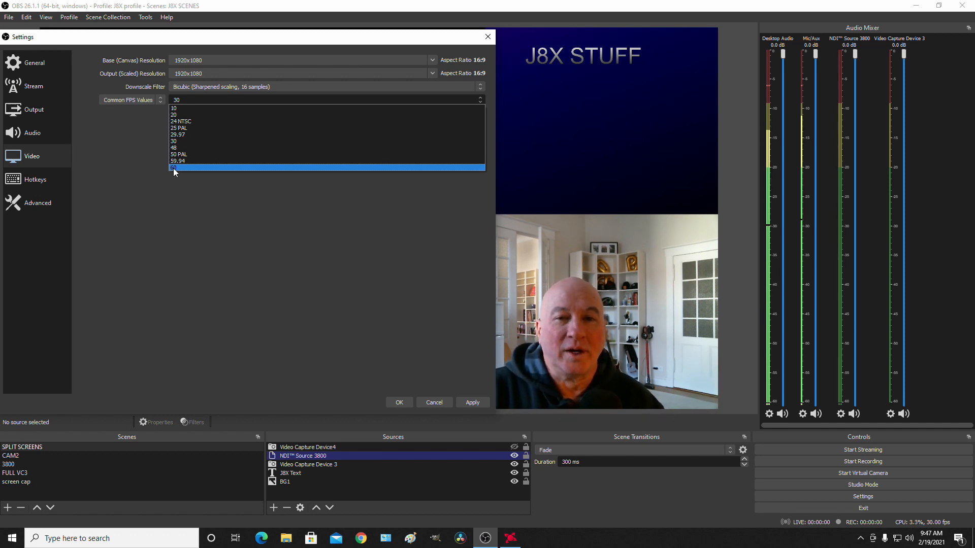
click(115, 144)
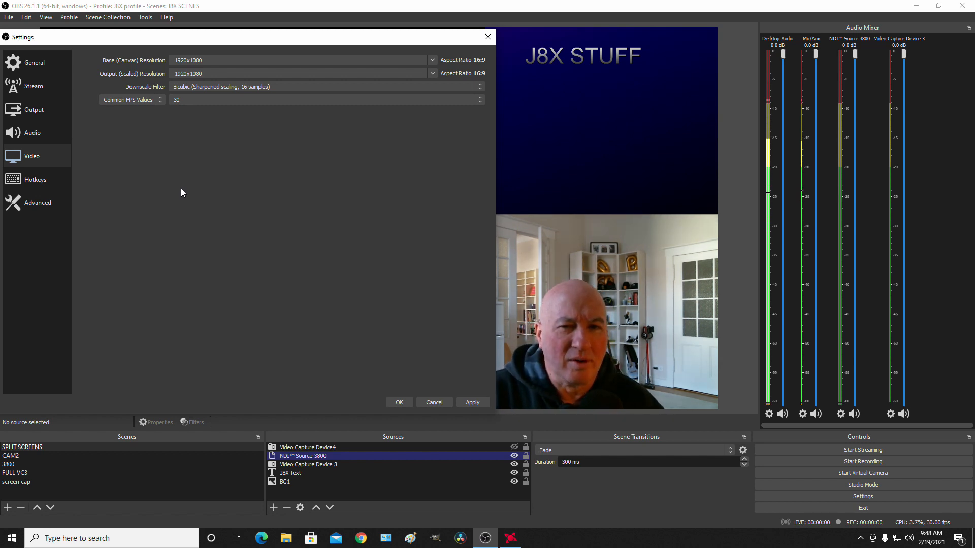
click(181, 101)
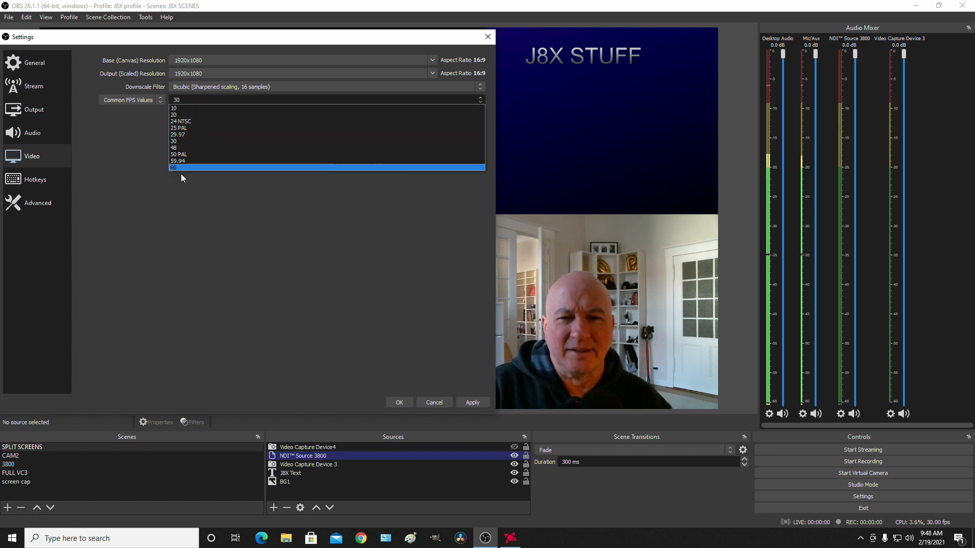
click(178, 100)
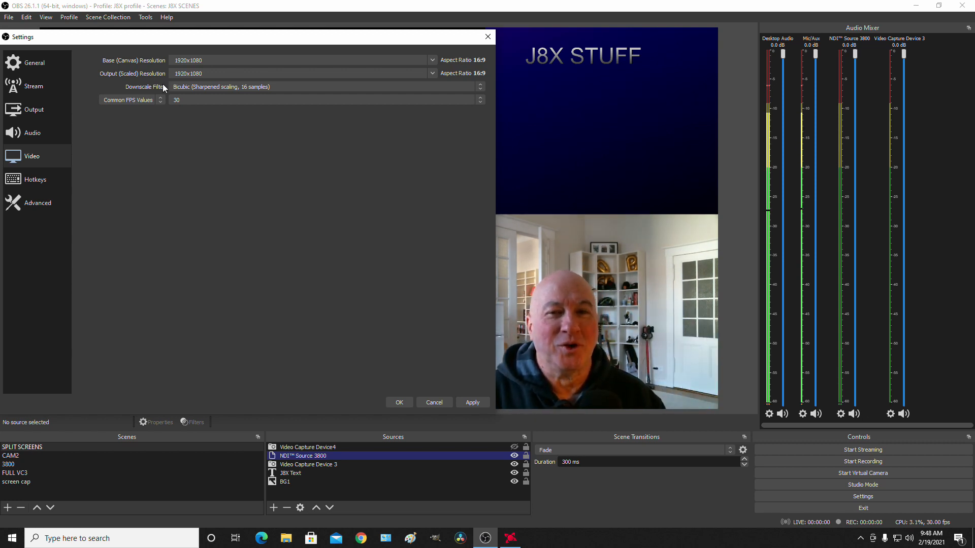
click(181, 100)
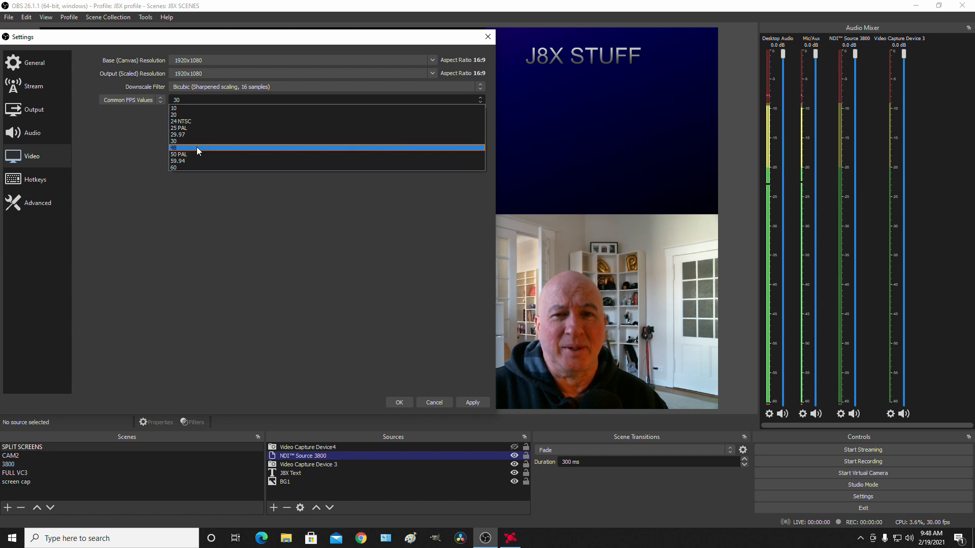
click(122, 154)
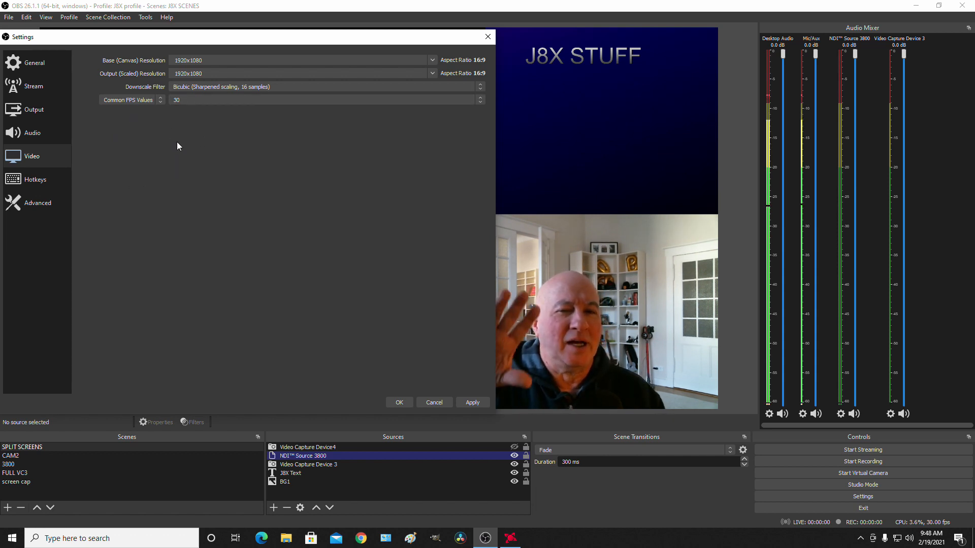
- Compare the available frame rates from 10 to 60 FPS again, keep 30, and close the settings without saving
click(187, 101)
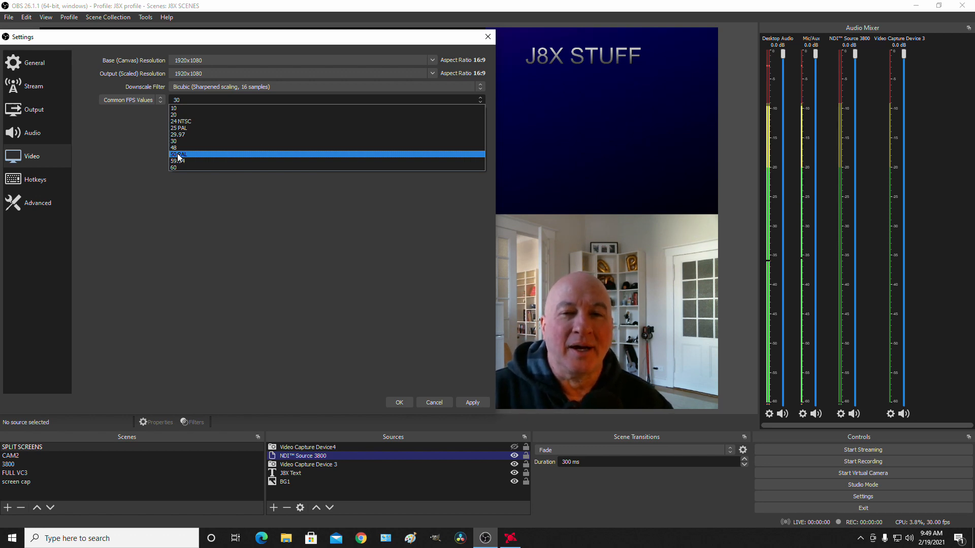
click(119, 149)
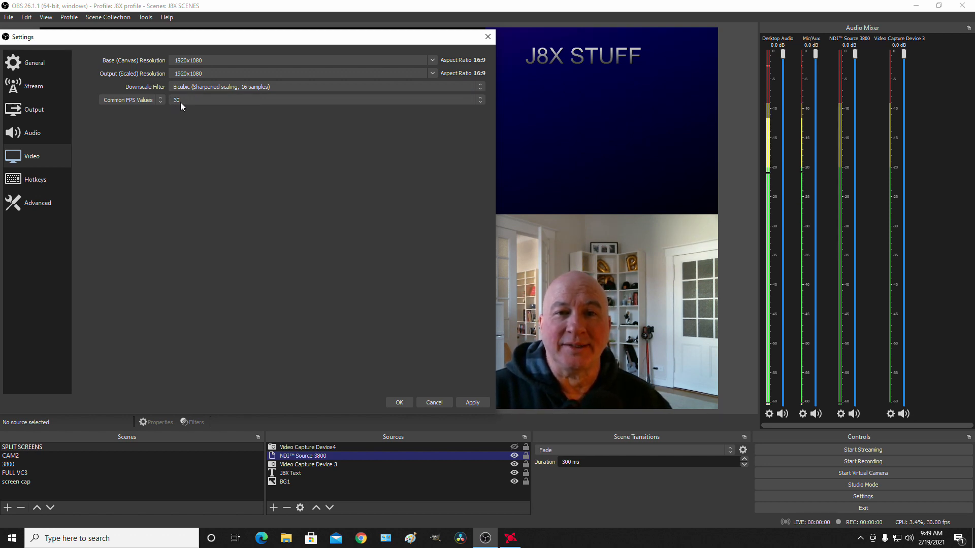
click(180, 99)
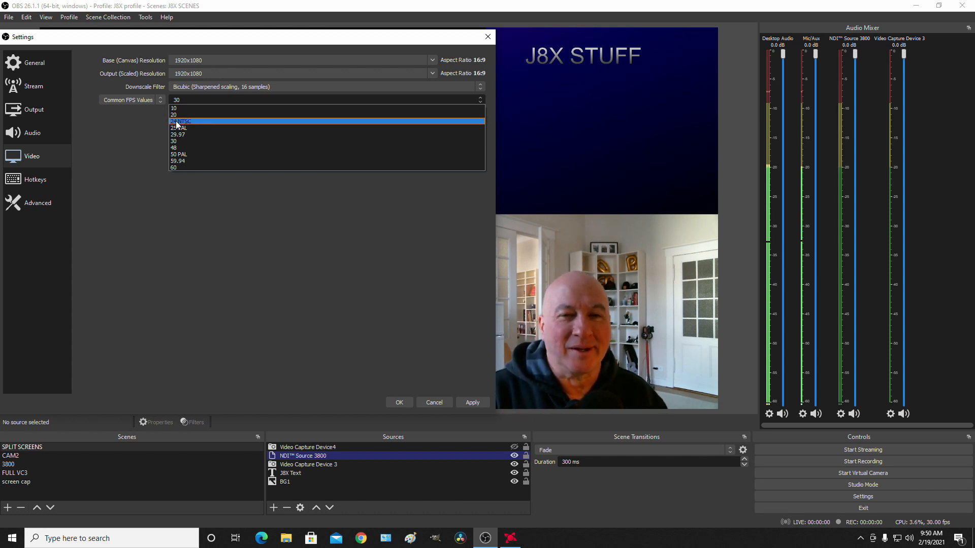
click(109, 143)
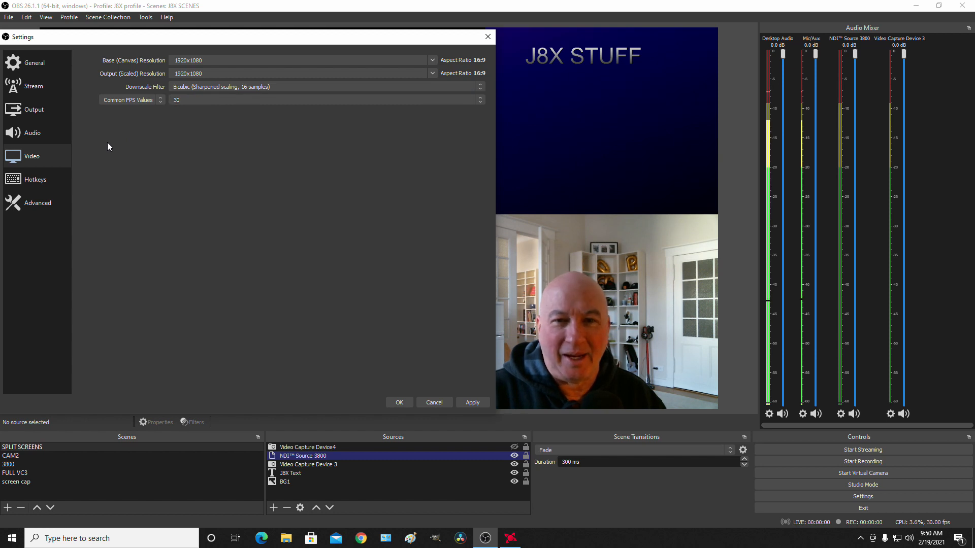
click(183, 101)
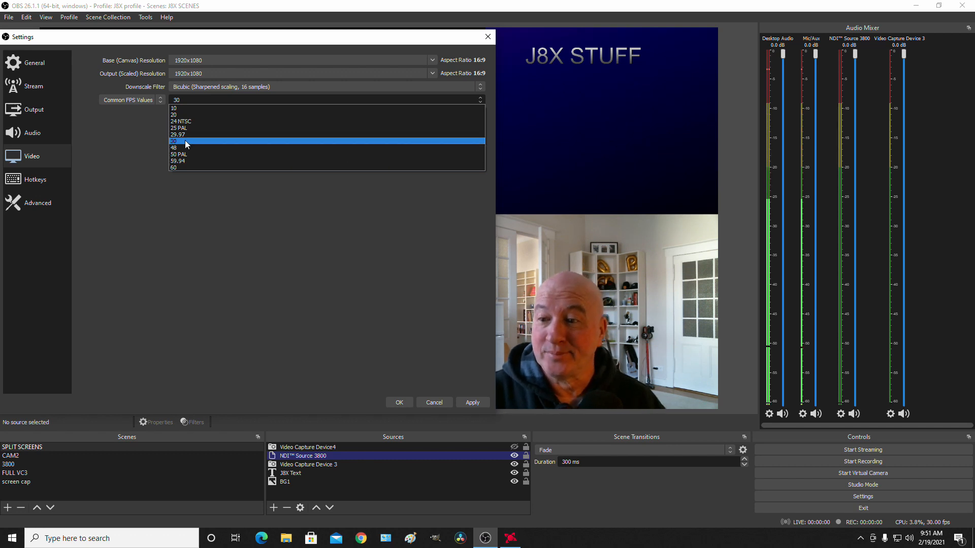
click(121, 169)
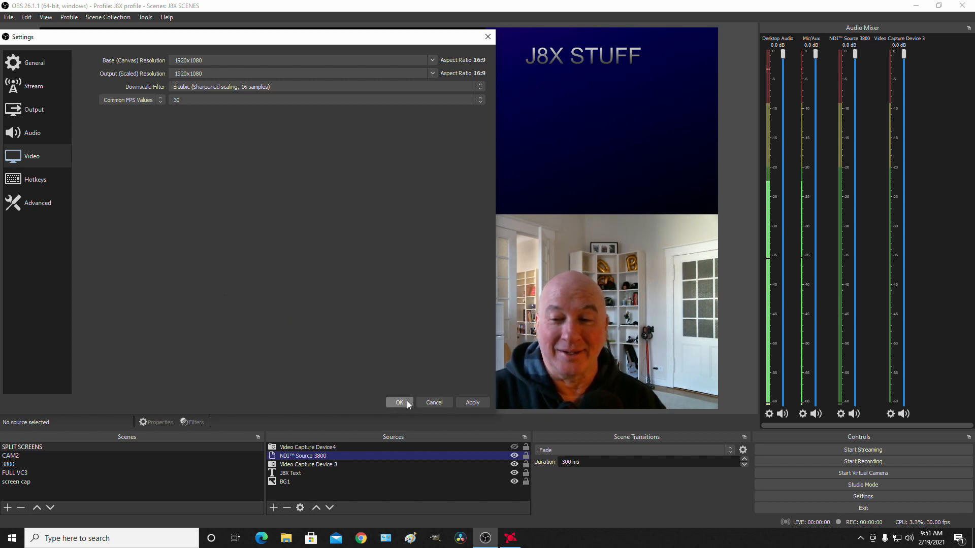
click(433, 402)
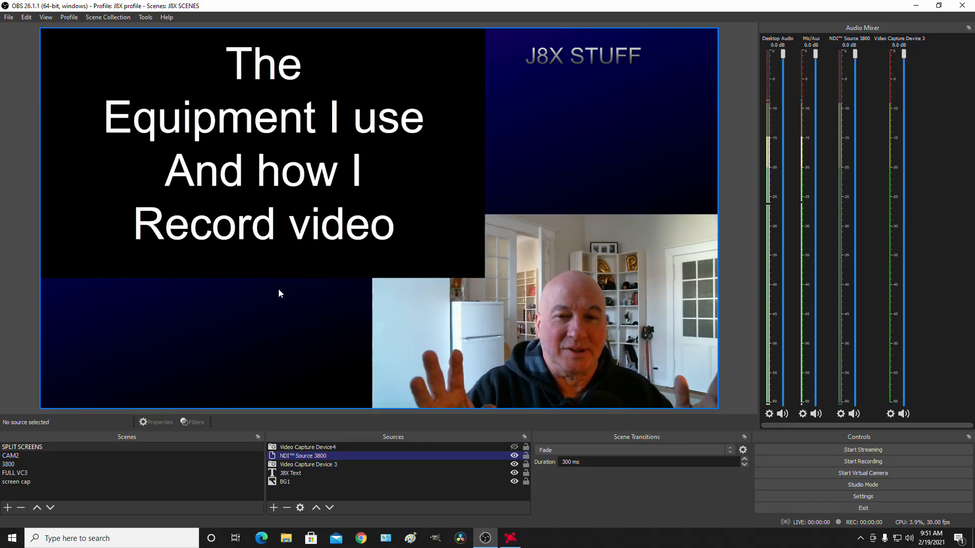
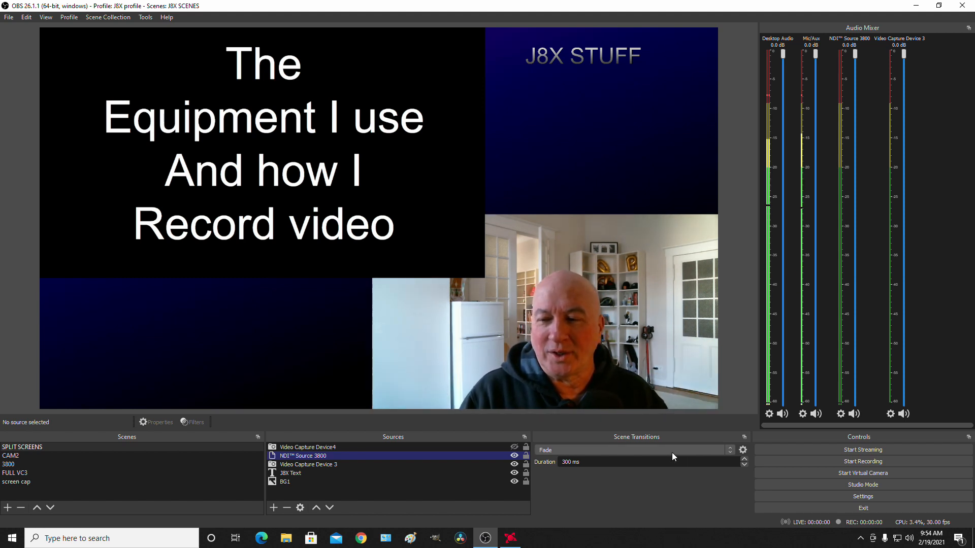
- Reopen the settings, move the window clear of the webcam picture, and review the Output, Audio and Video pages
click(824, 495)
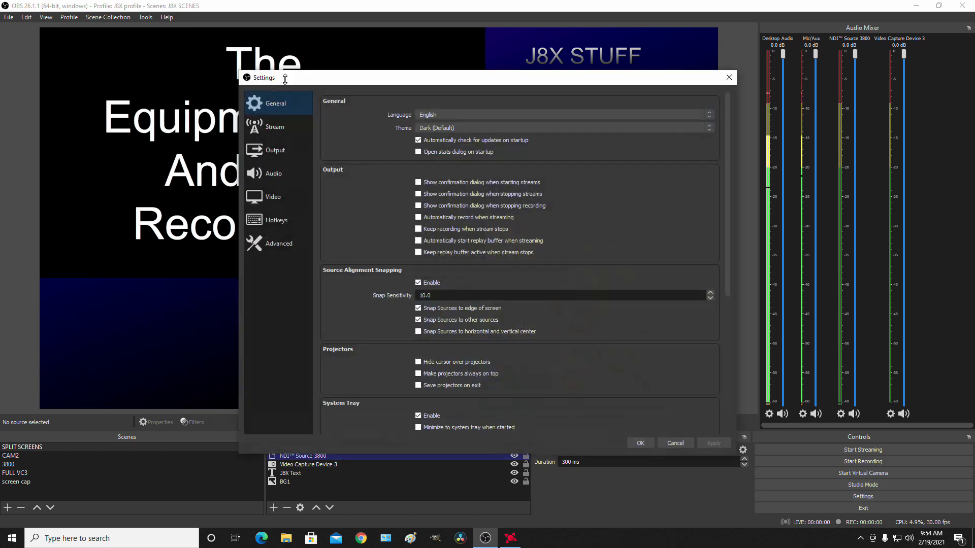
drag(340, 83, 104, 47)
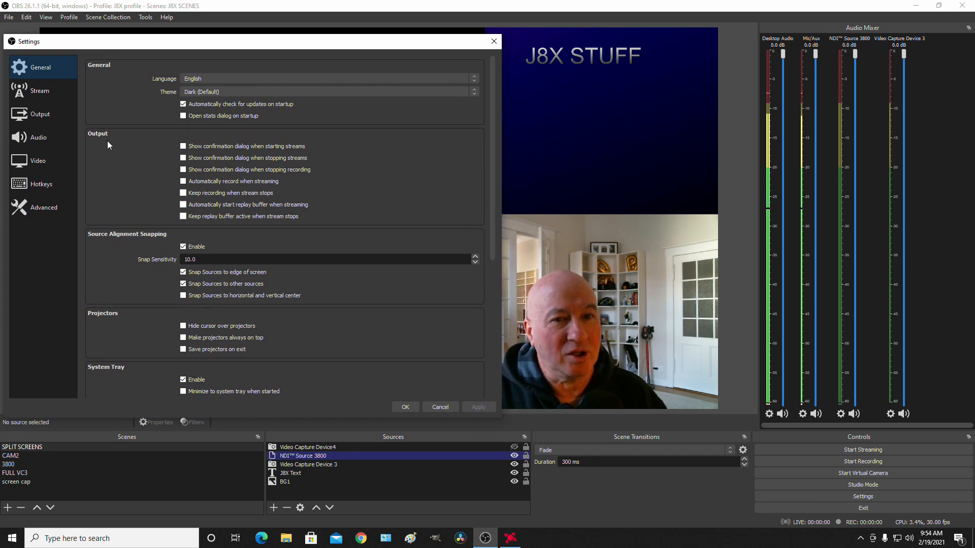
click(19, 115)
click(27, 141)
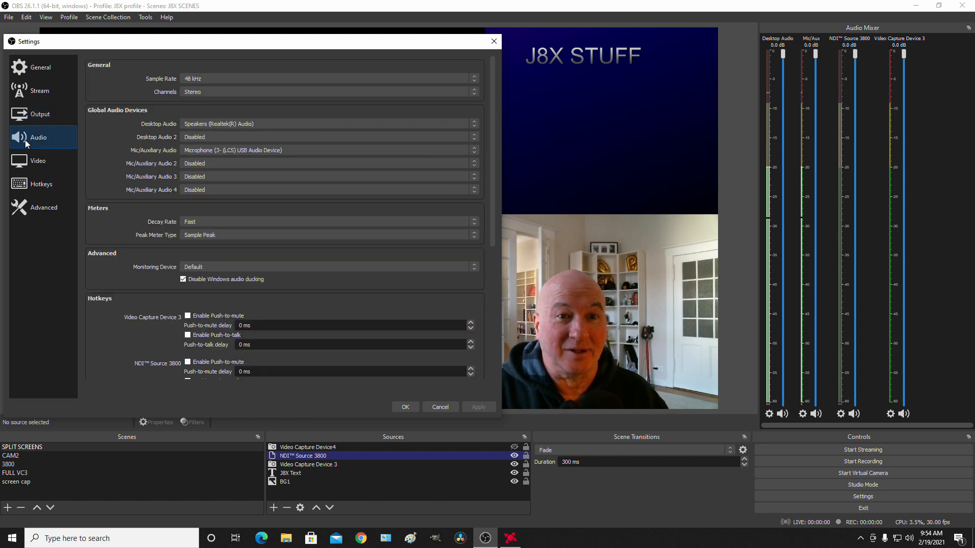
click(24, 163)
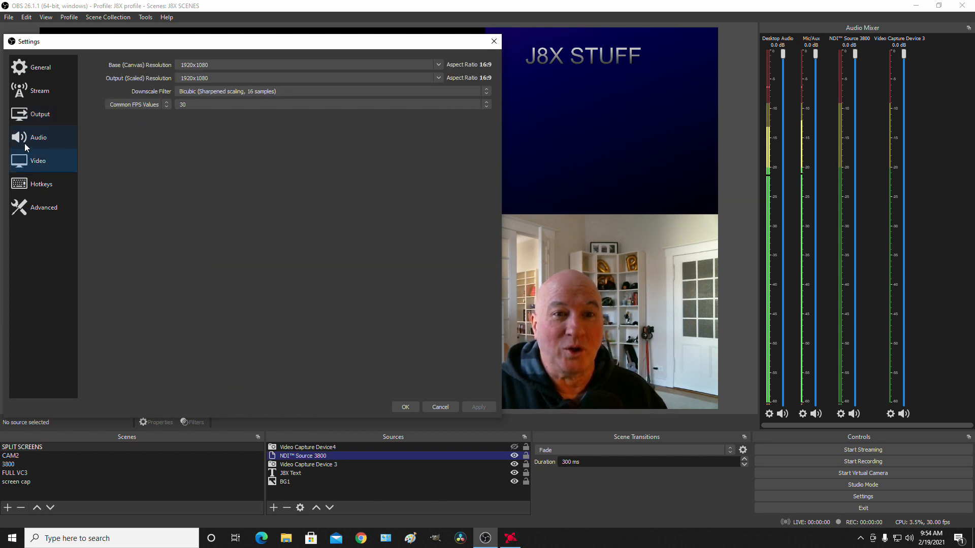
click(25, 142)
click(23, 115)
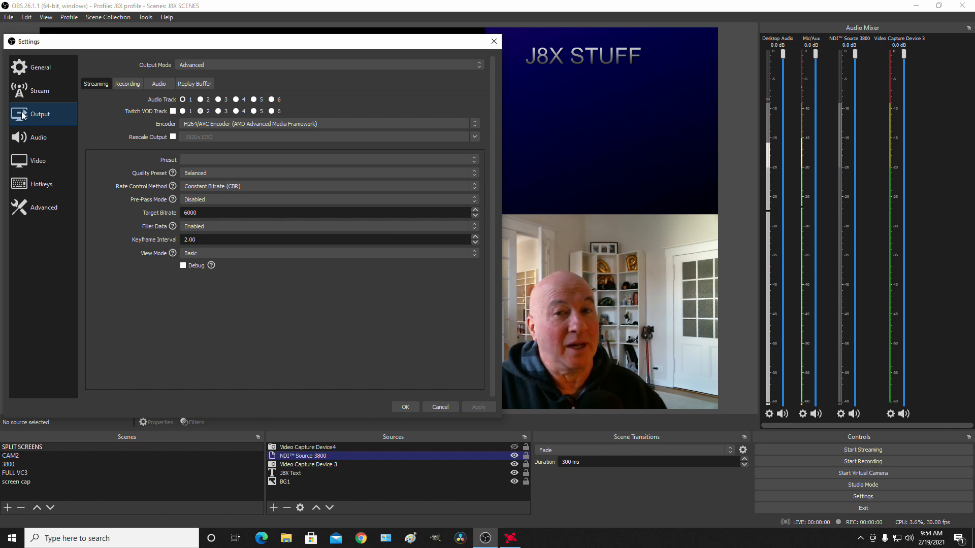
click(26, 137)
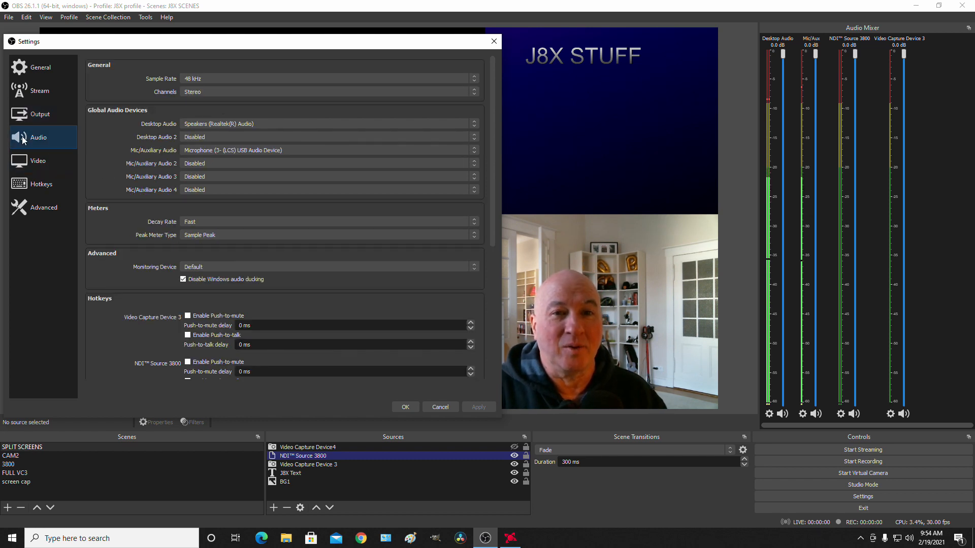
click(29, 166)
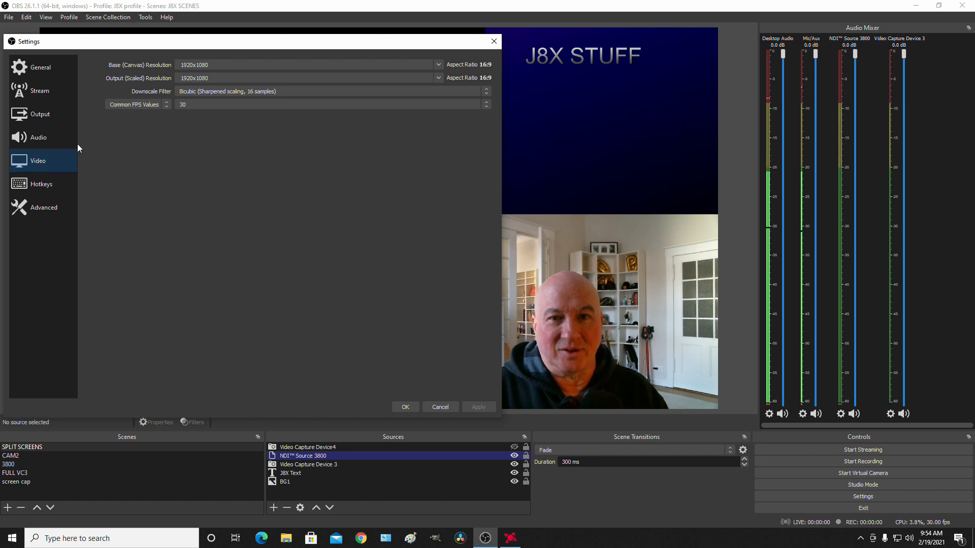
- Examine the Encoder choices for streaming output, keeping H264/AVC Encoder (AMD Advanced Media Framework), and close the settings without saving
click(41, 120)
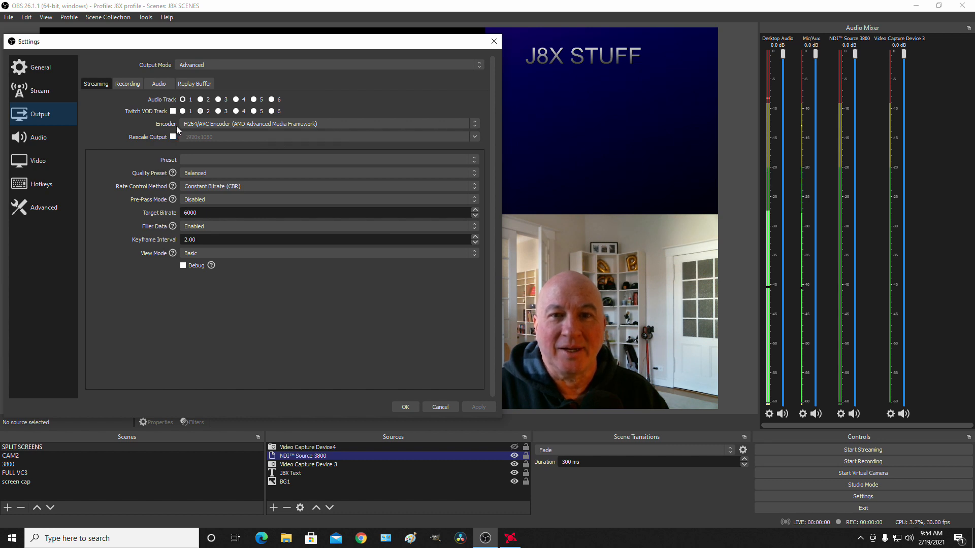
click(194, 124)
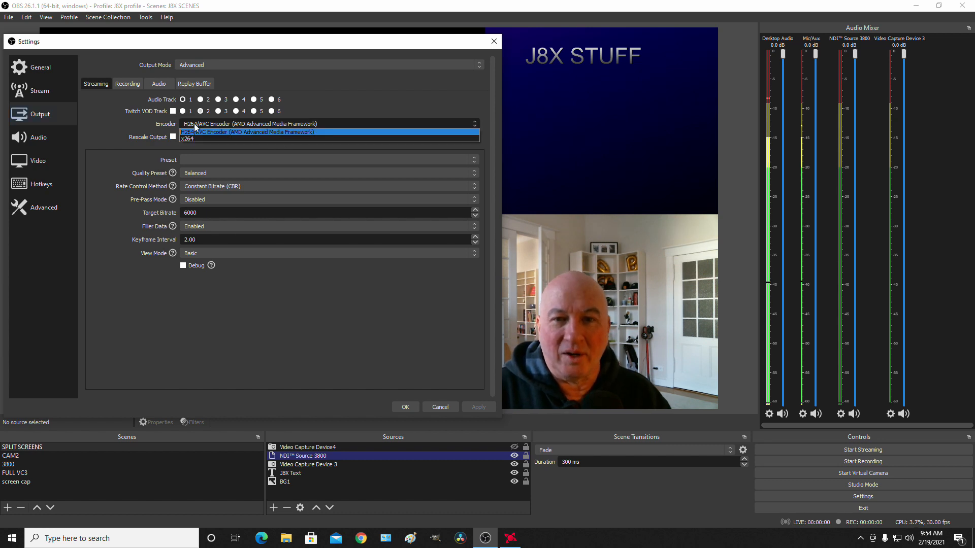
click(192, 126)
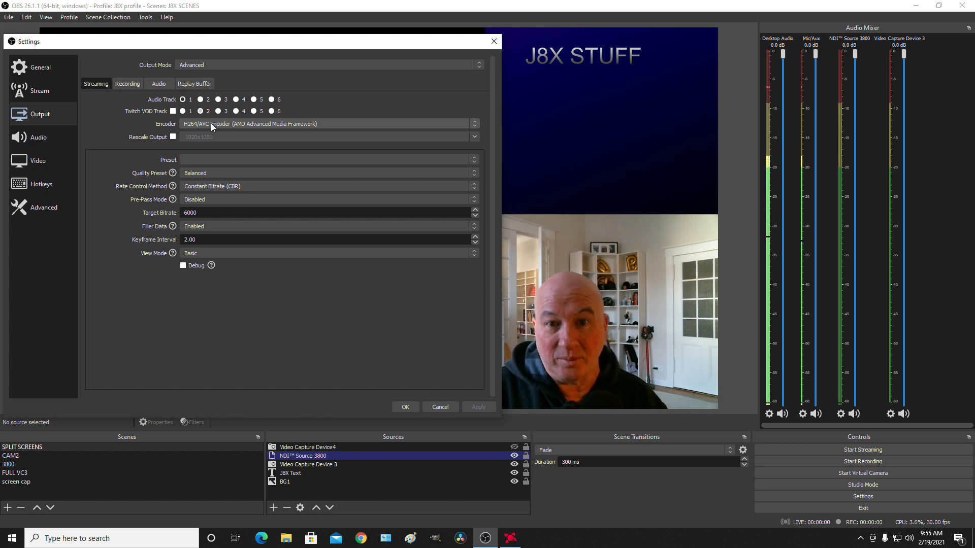
click(212, 127)
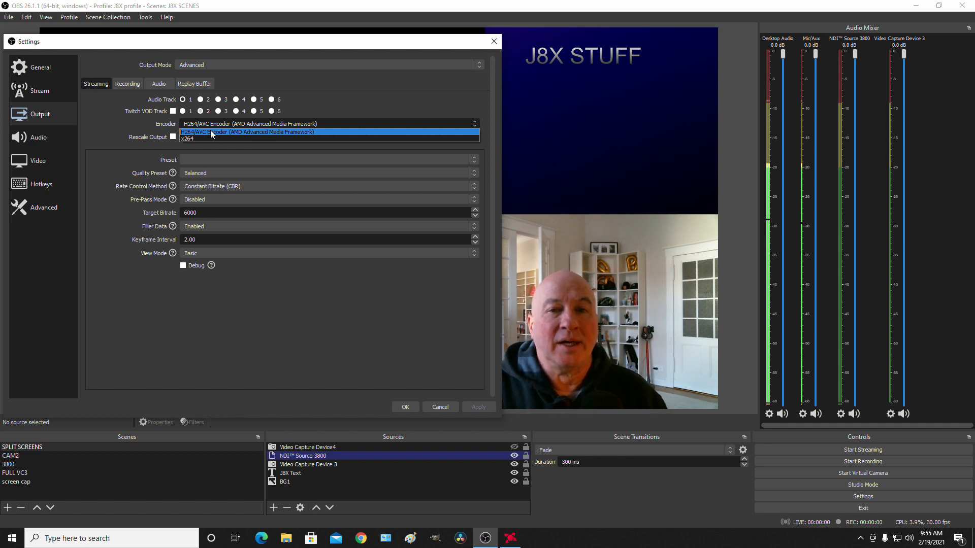
click(99, 132)
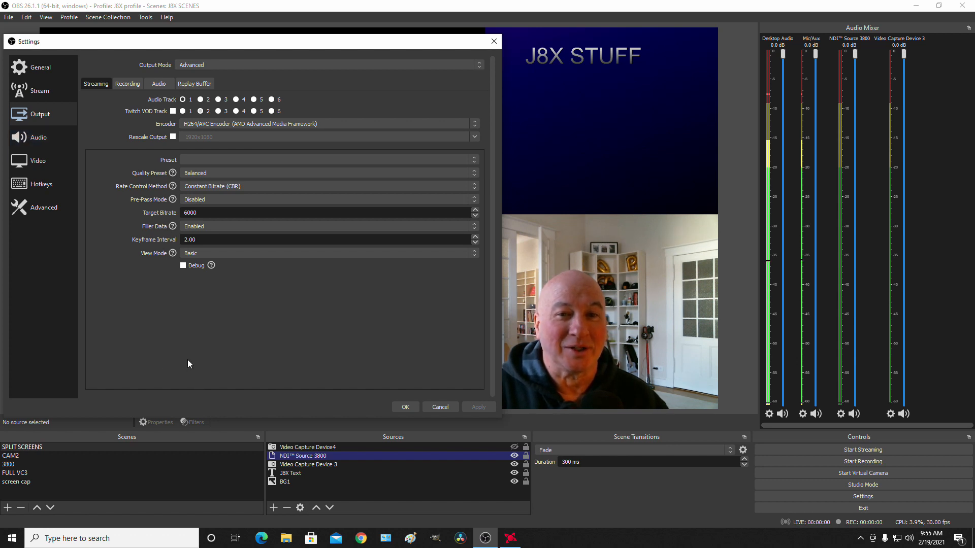
click(440, 405)
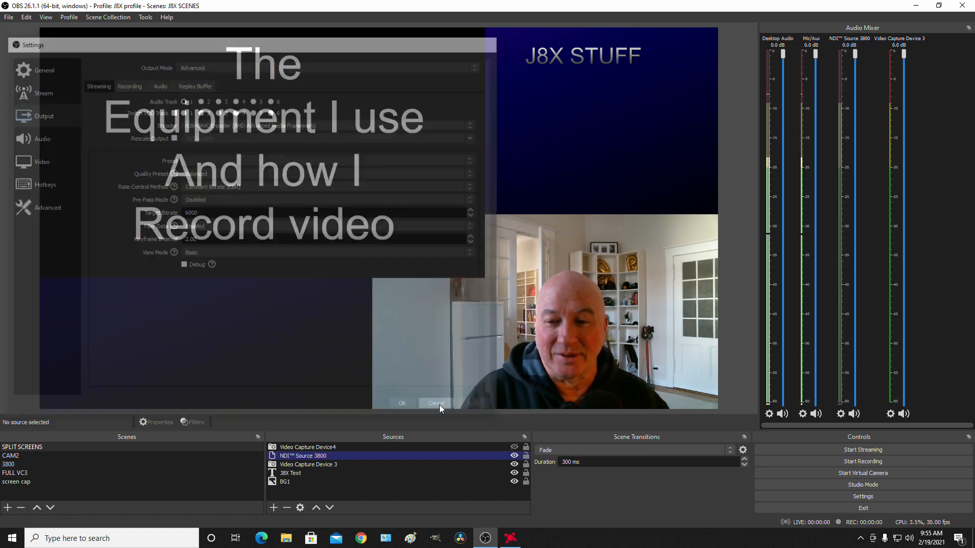